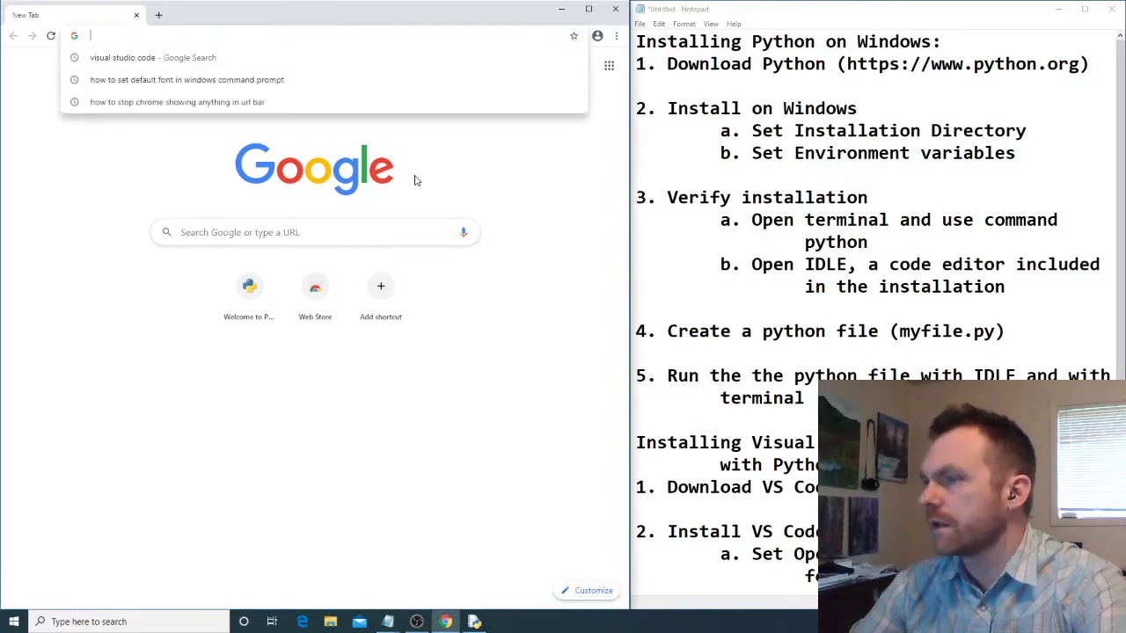
- Go to python.org and open the release page for the latest version, Python 3.8.3
text(python.org)
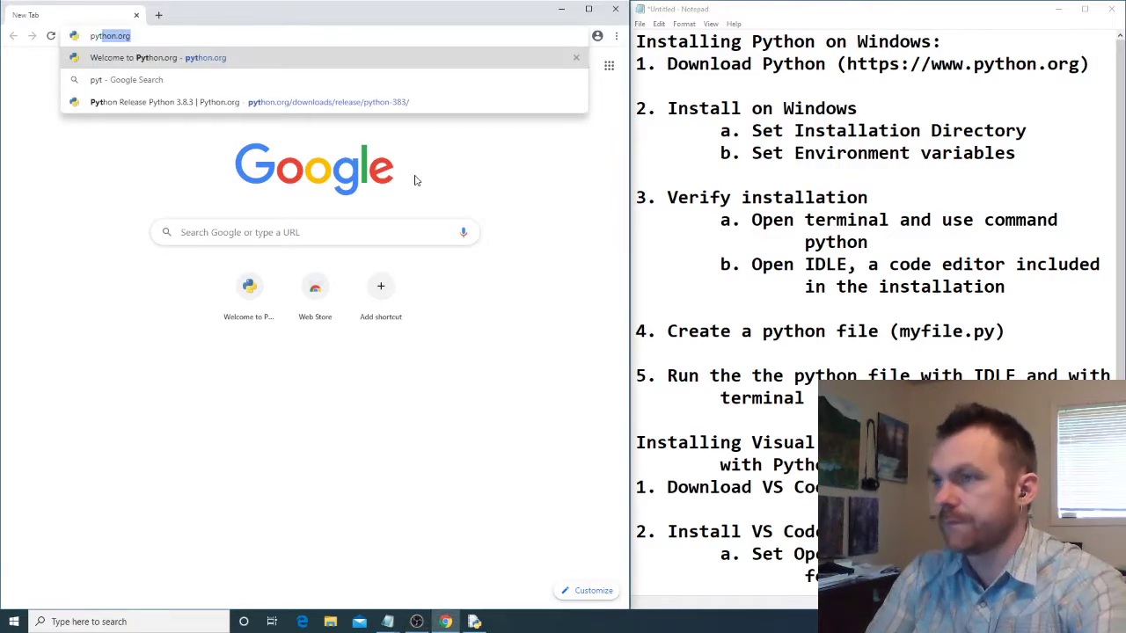
key(Return)
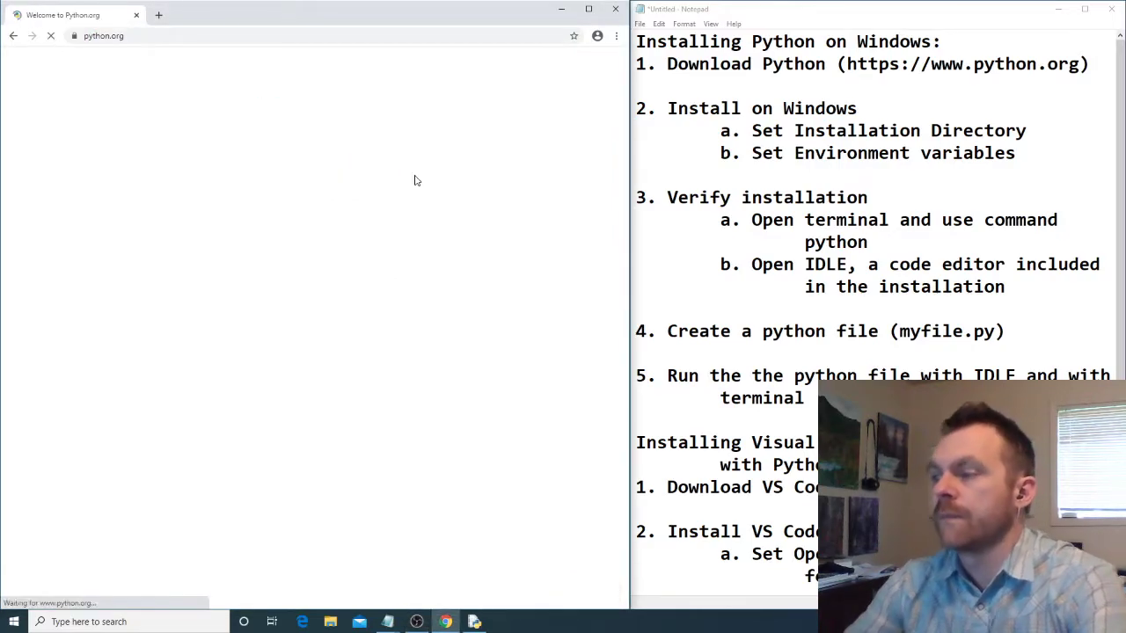
mouse_move(372, 157)
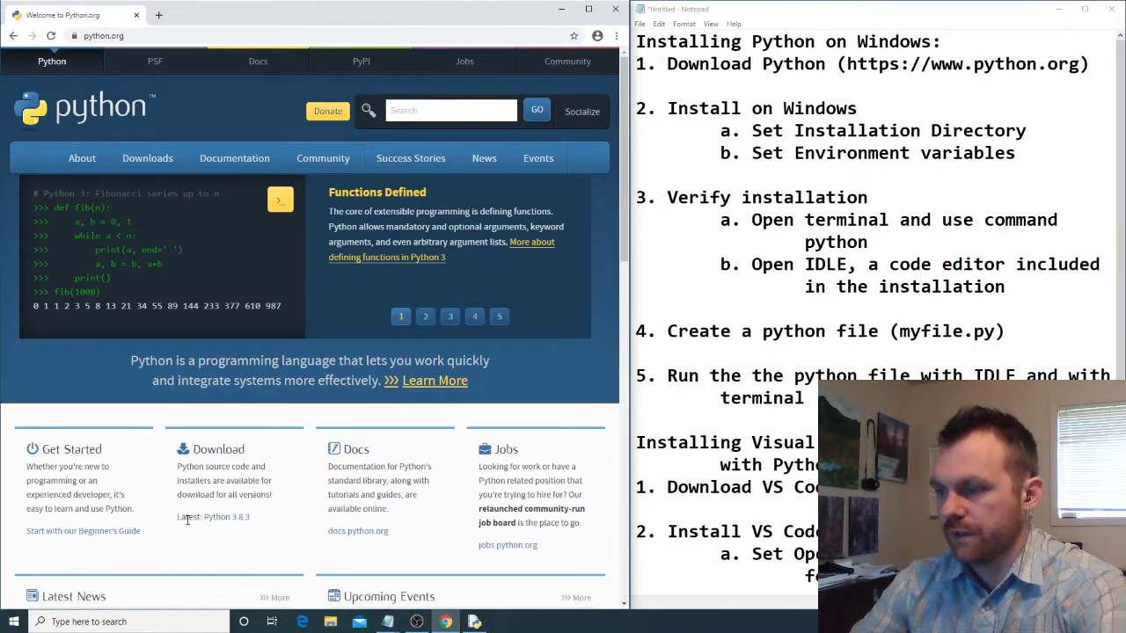
click(220, 522)
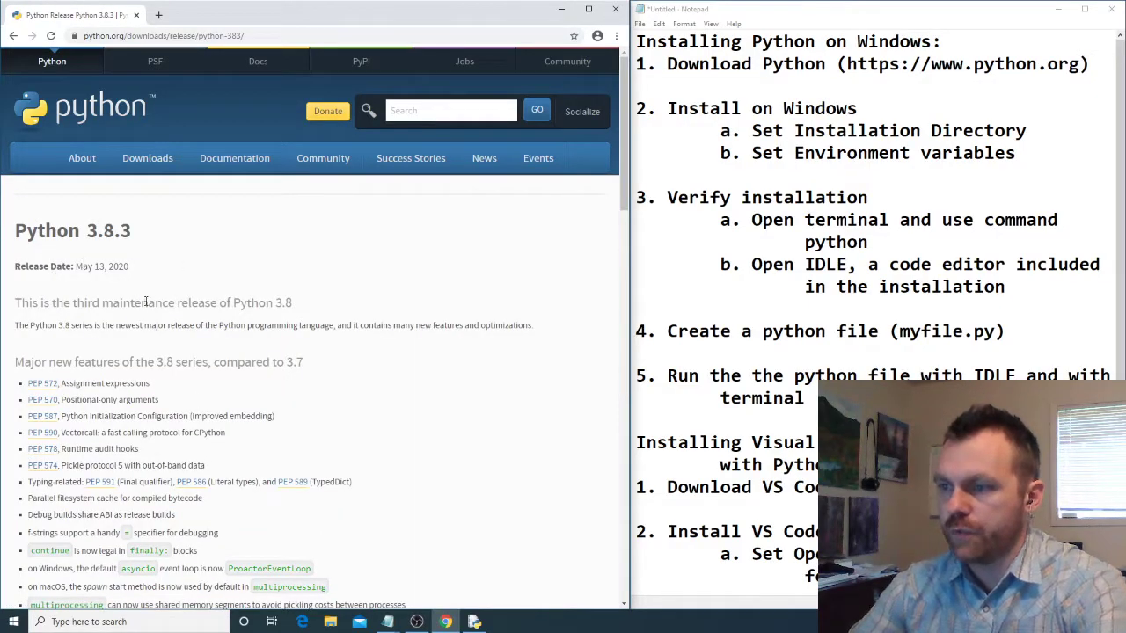
- Download the Windows x86-64 executable installer from the release files and launch its setup
scroll(145, 302, down, 15)
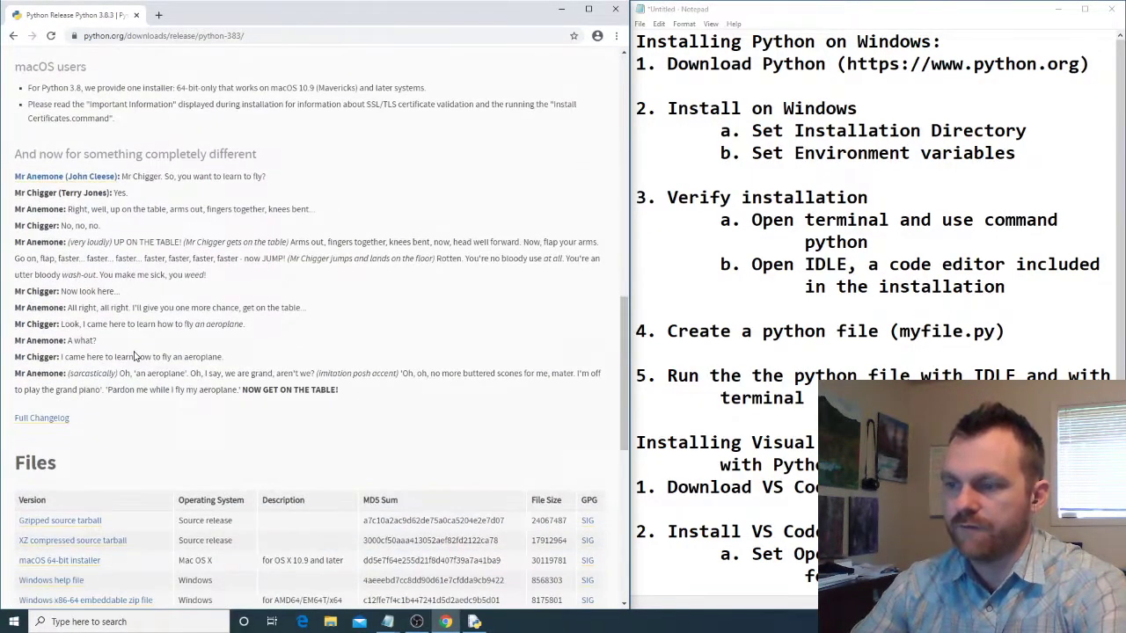
scroll(135, 355, down, 3)
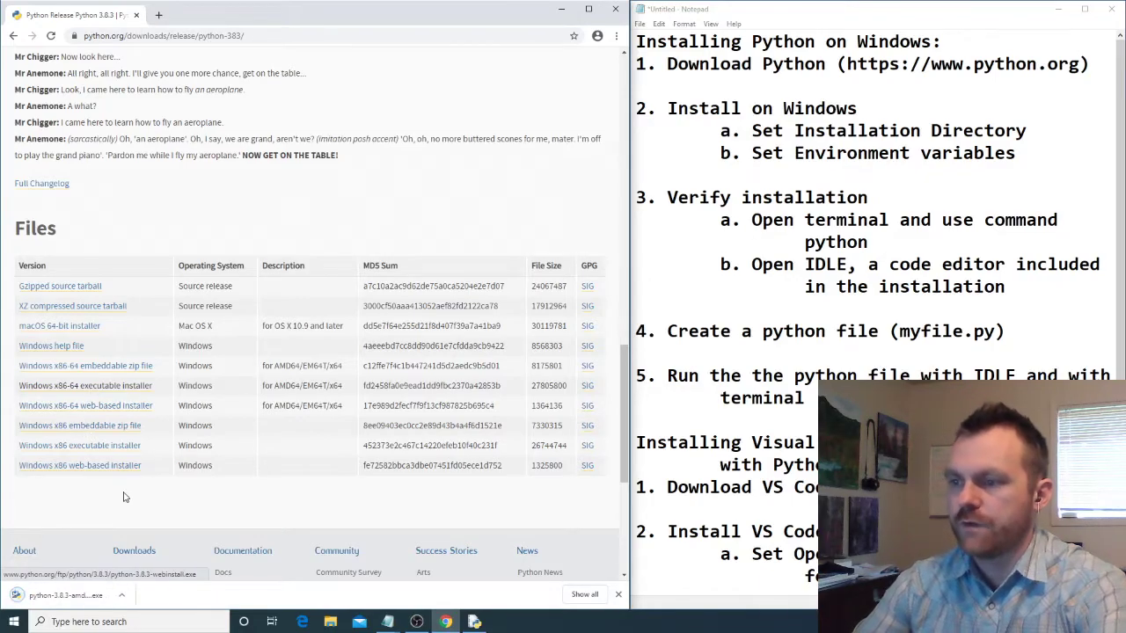
click(68, 599)
drag(510, 195, 245, 121)
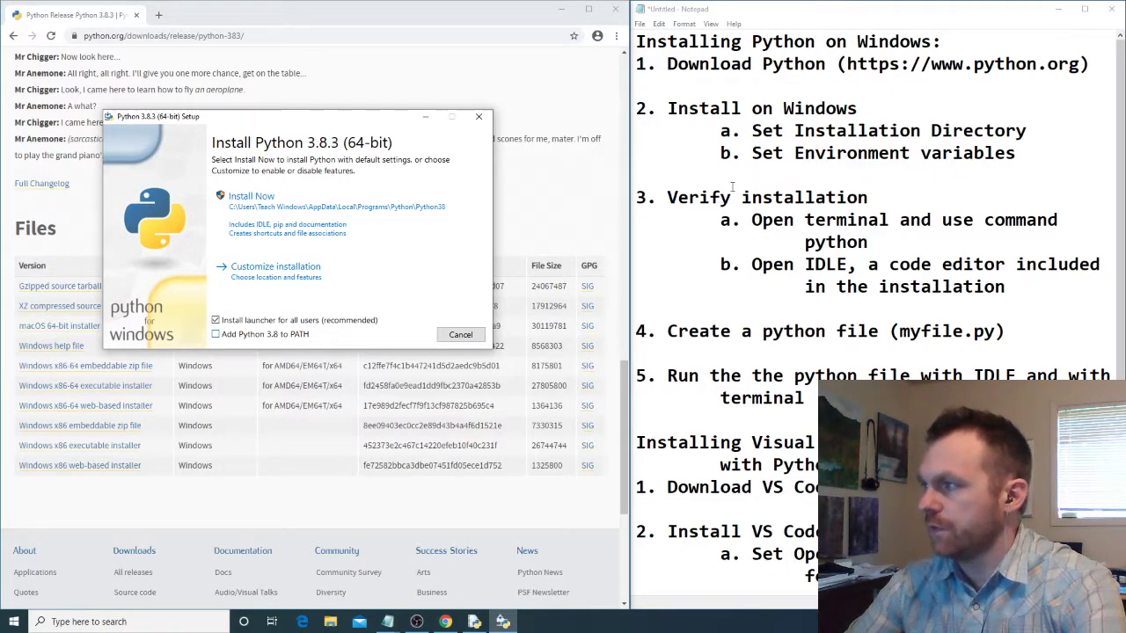
- Enable adding Python 3.8 to PATH and choose a customized installation, keeping the default optional features
drag(1015, 153, 637, 107)
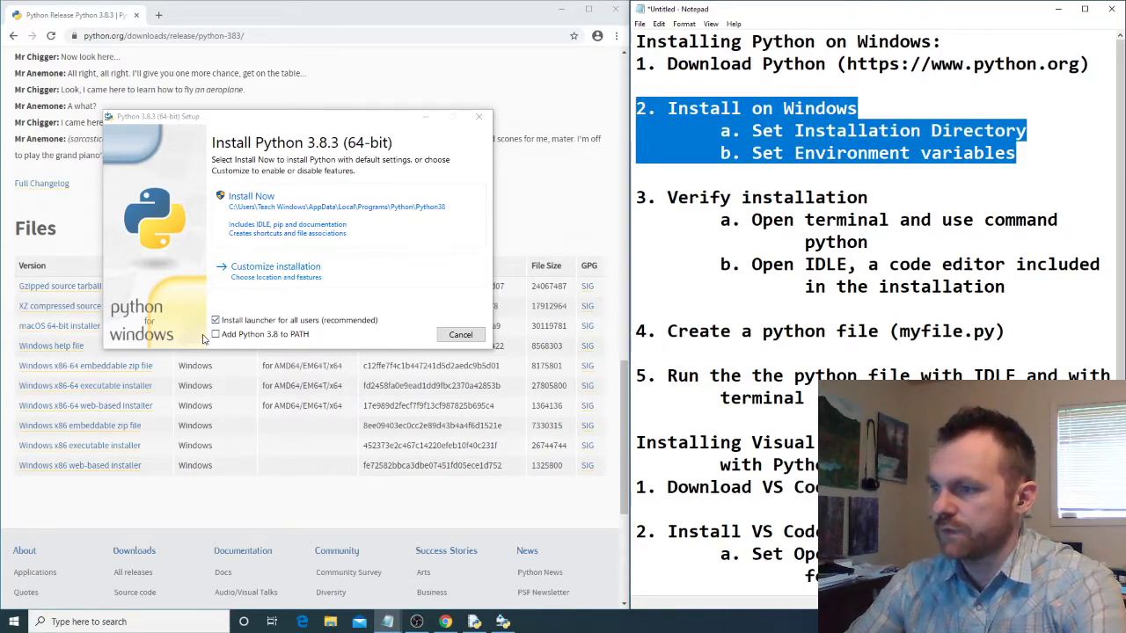
click(218, 338)
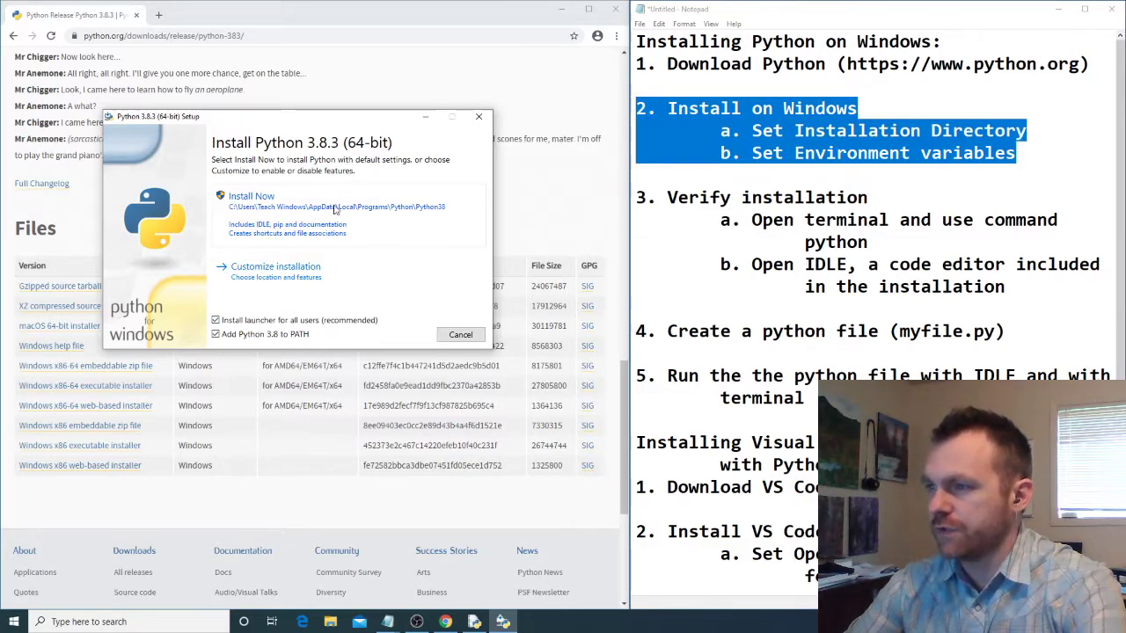
click(281, 268)
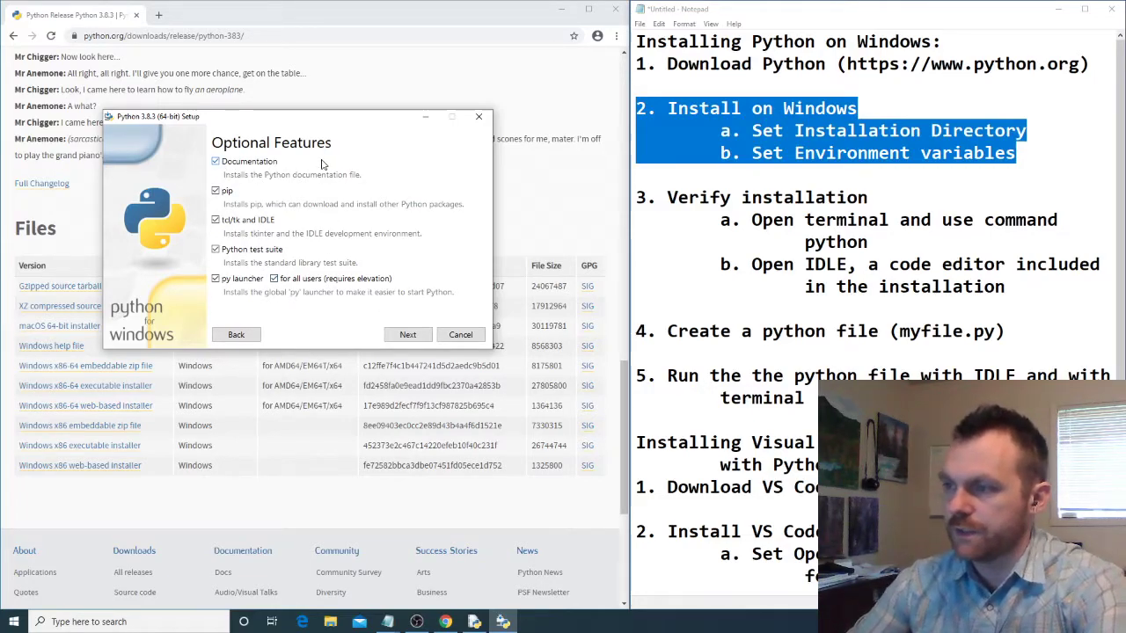
click(404, 334)
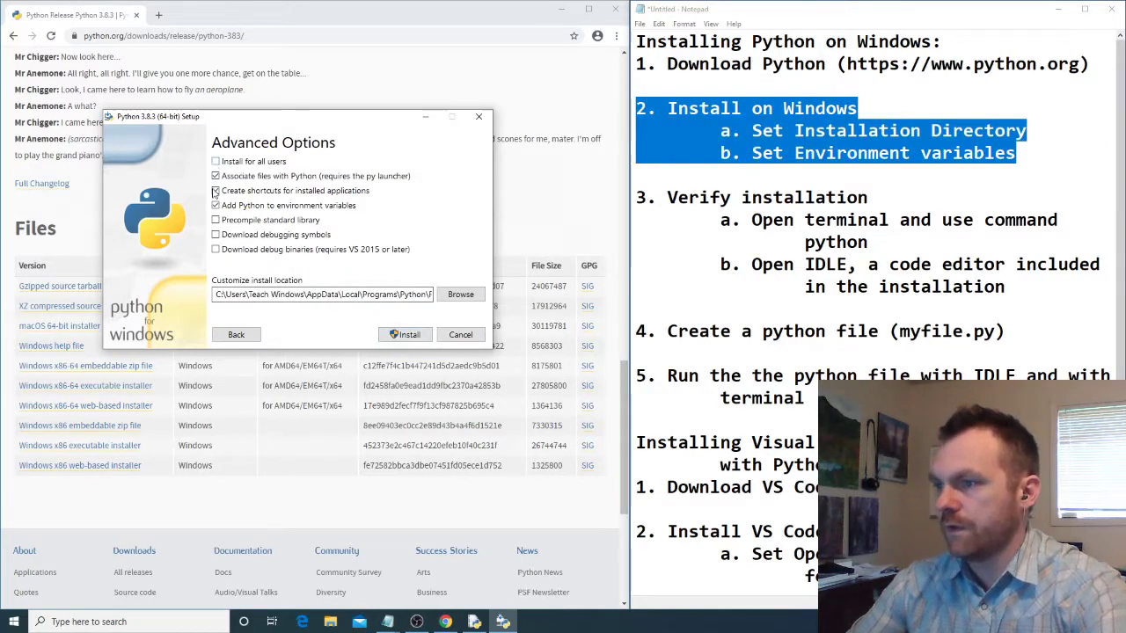
- Set the install location to the existing Python\Python38 folder inside the Teach Windows user folder
click(472, 299)
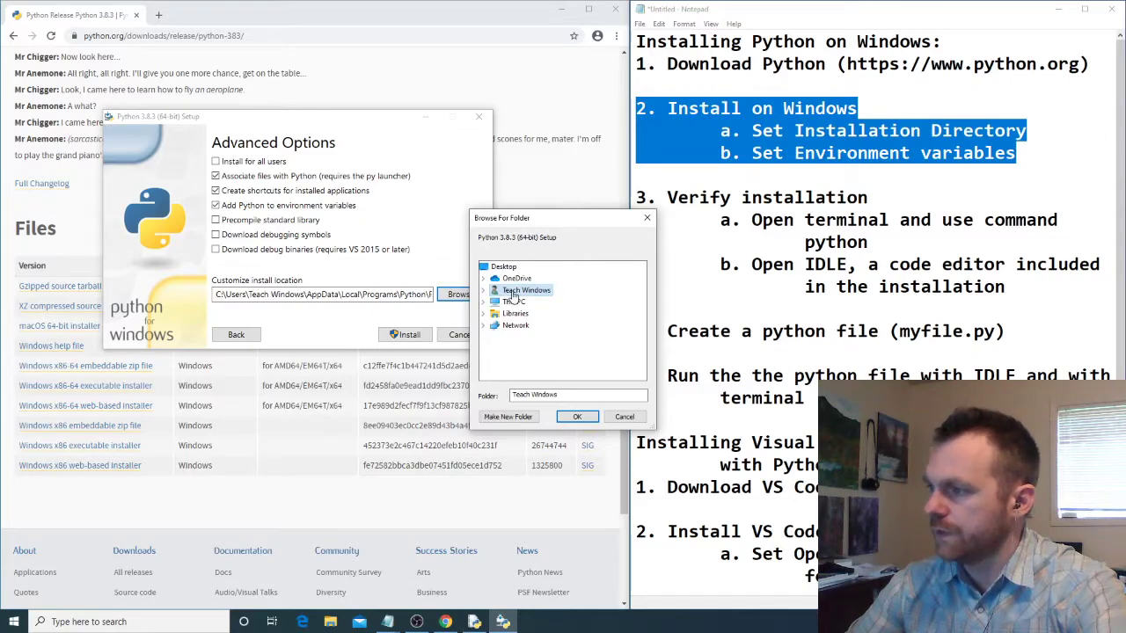
click(484, 291)
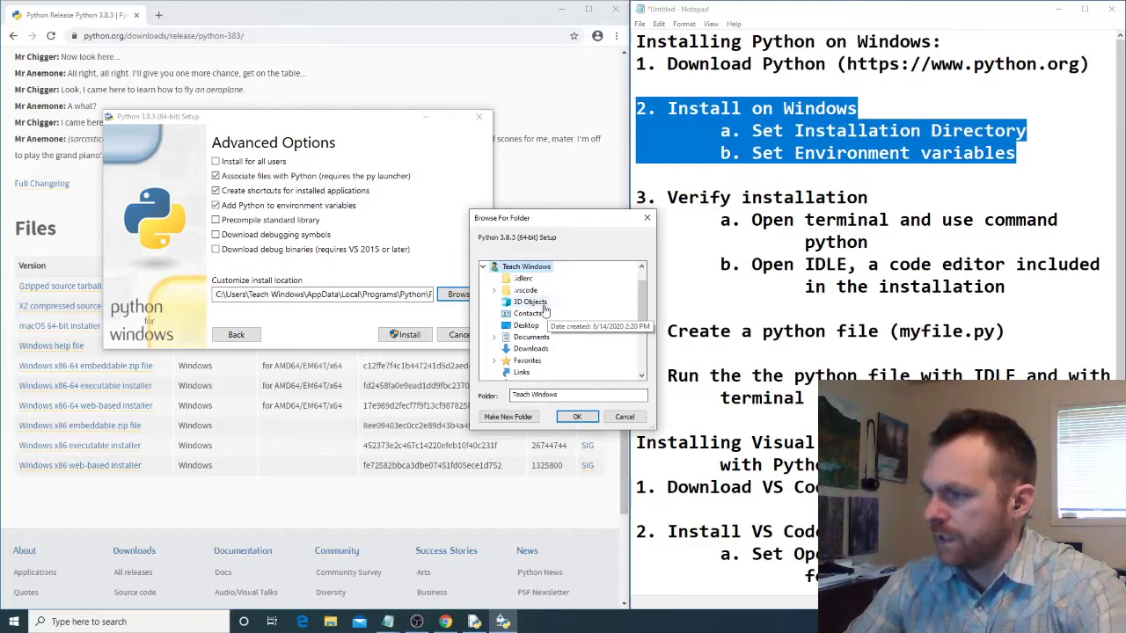
scroll(539, 351, down, 3)
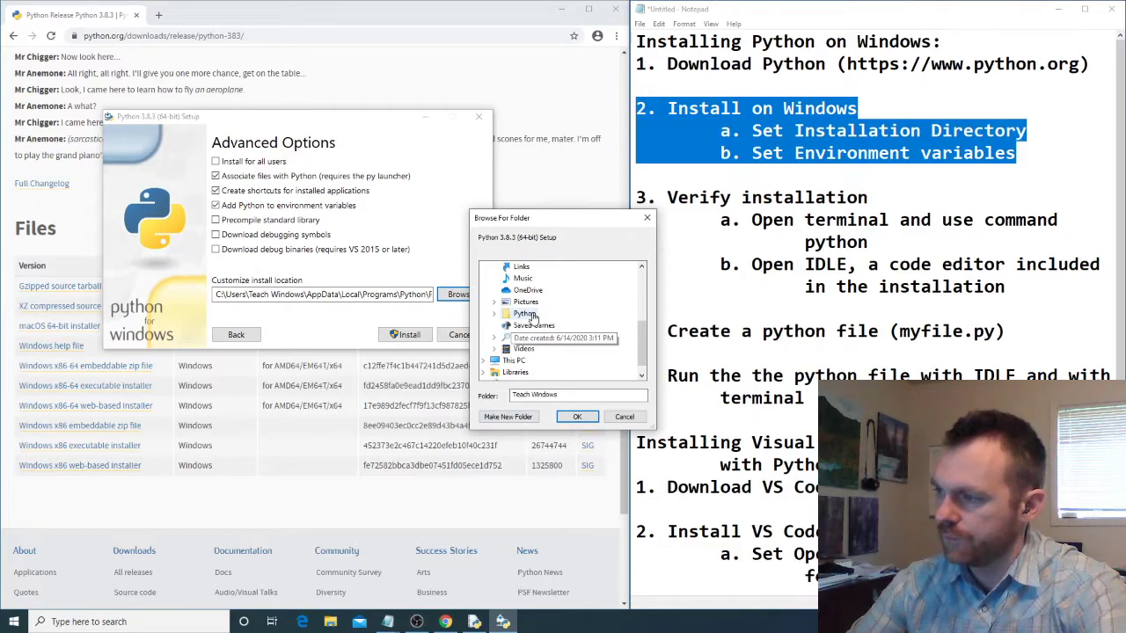
click(528, 314)
click(496, 313)
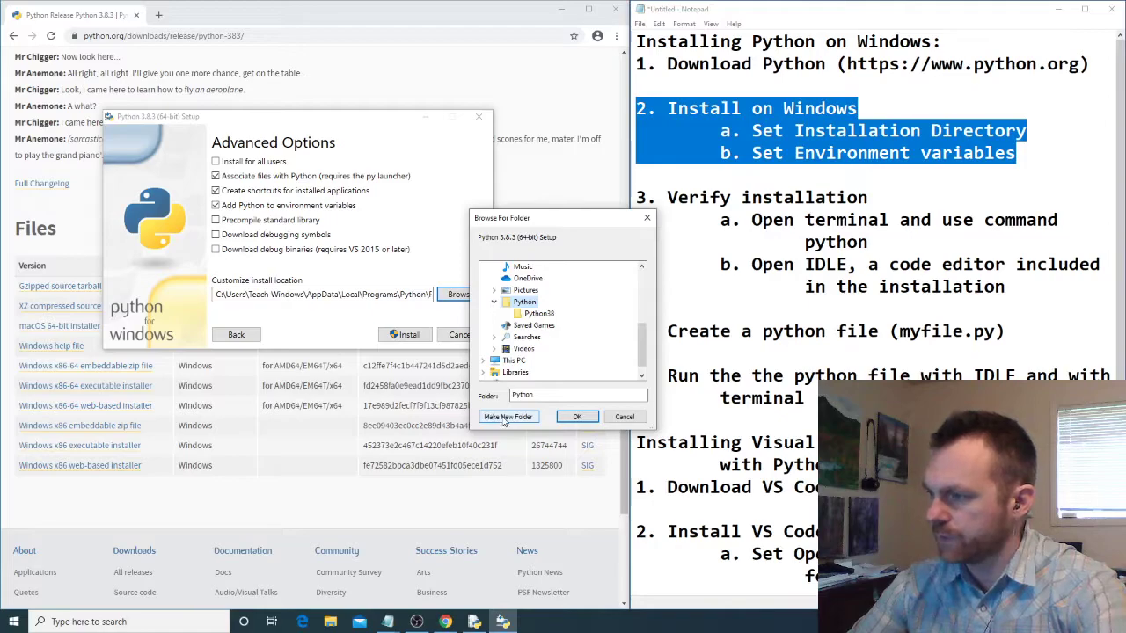
click(539, 314)
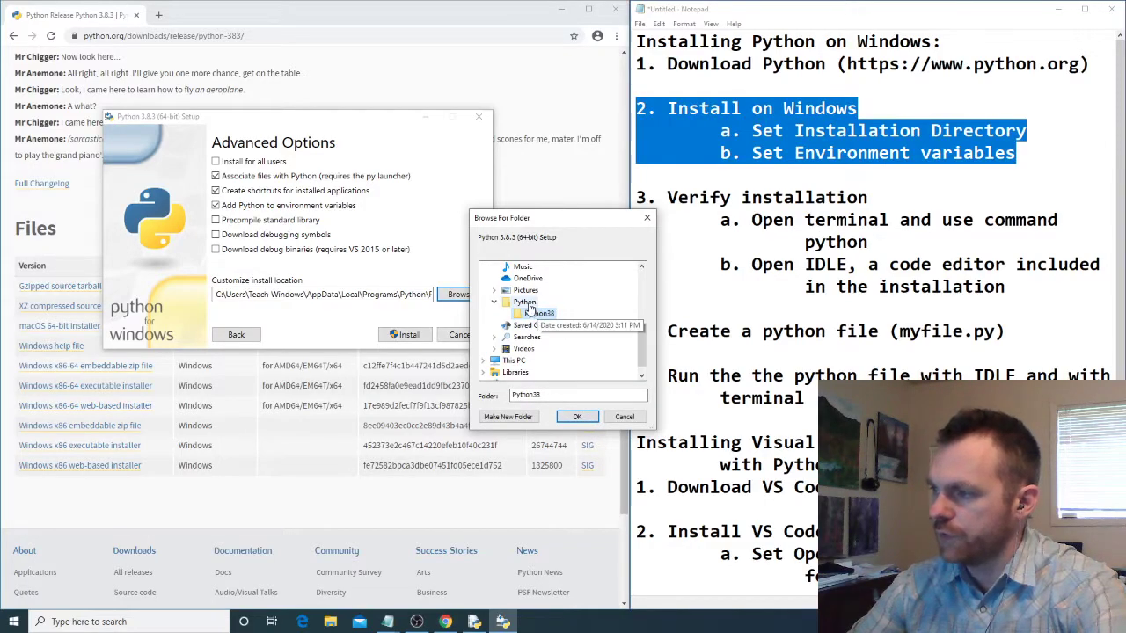
click(577, 417)
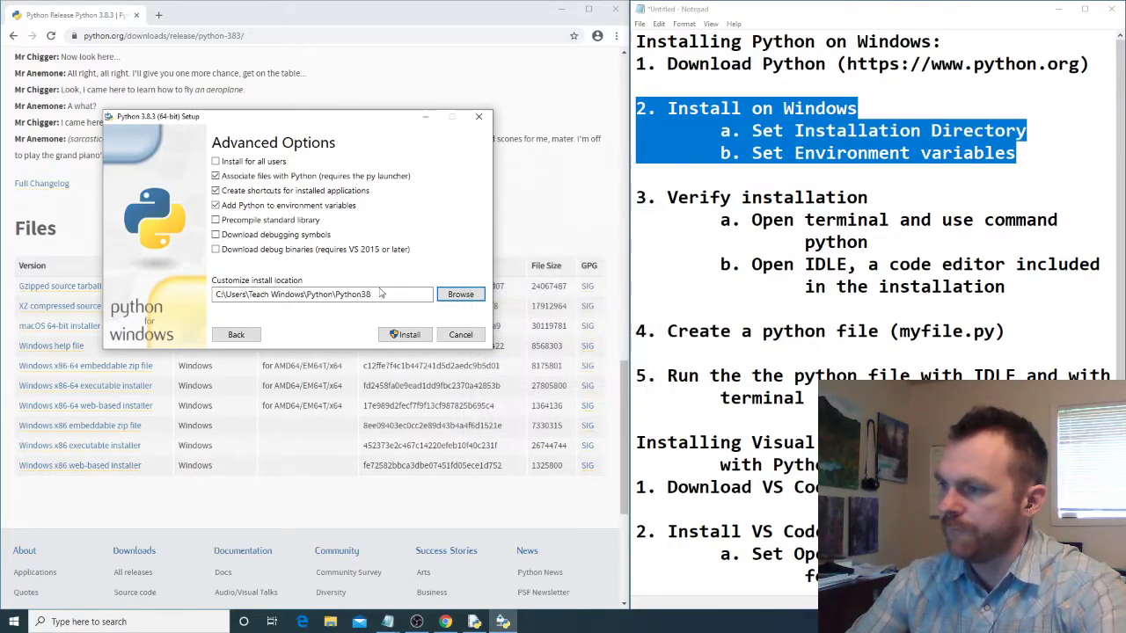
- Install Python 3.8.3 to the chosen location and close the setup once it is done
click(217, 294)
drag(216, 295, 374, 297)
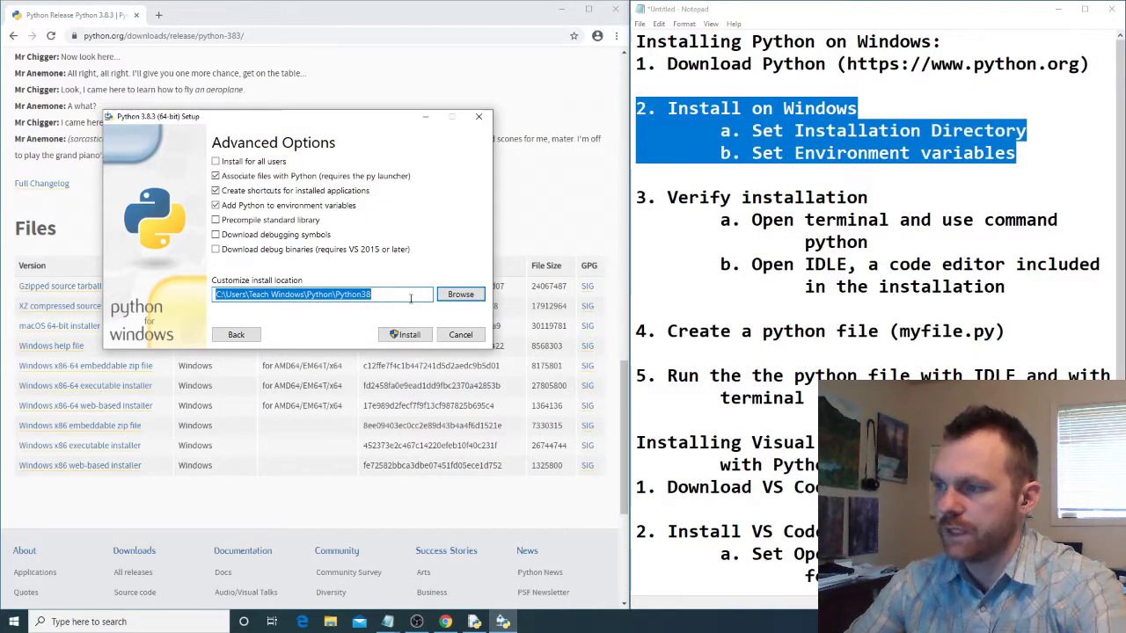
click(418, 339)
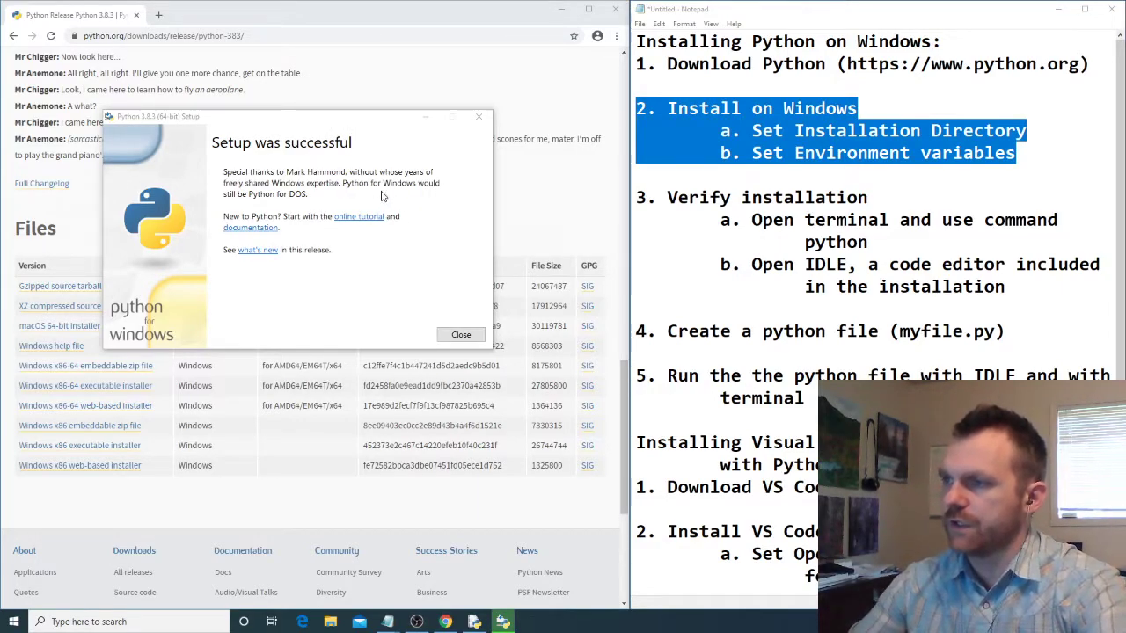
click(462, 335)
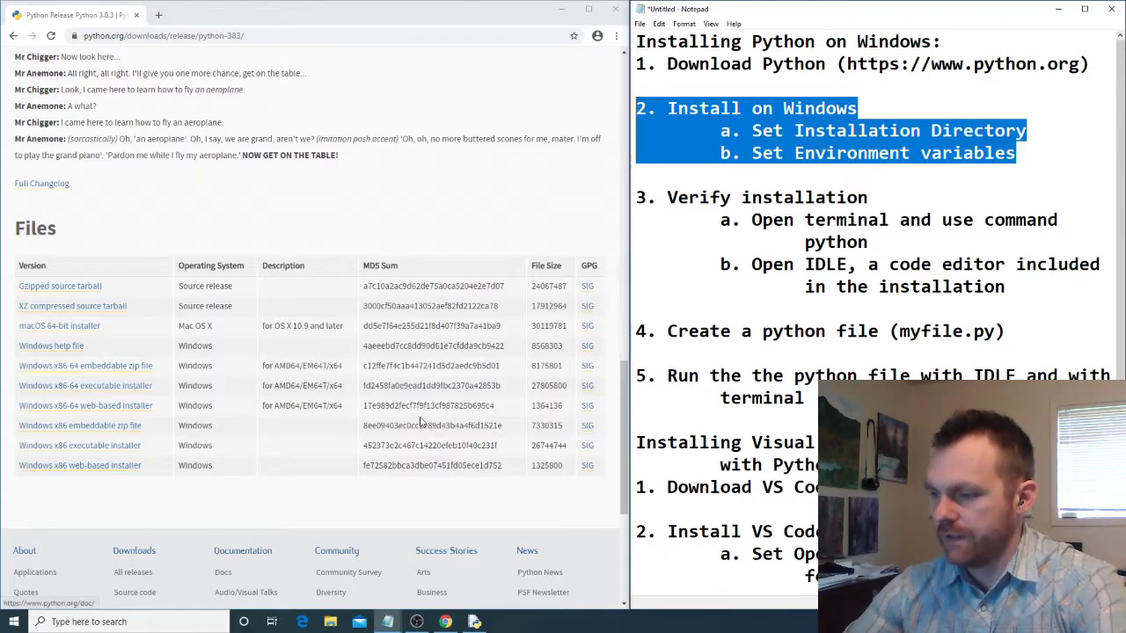
- Open the Command Prompt and start the interpreter with the command python
click(136, 622)
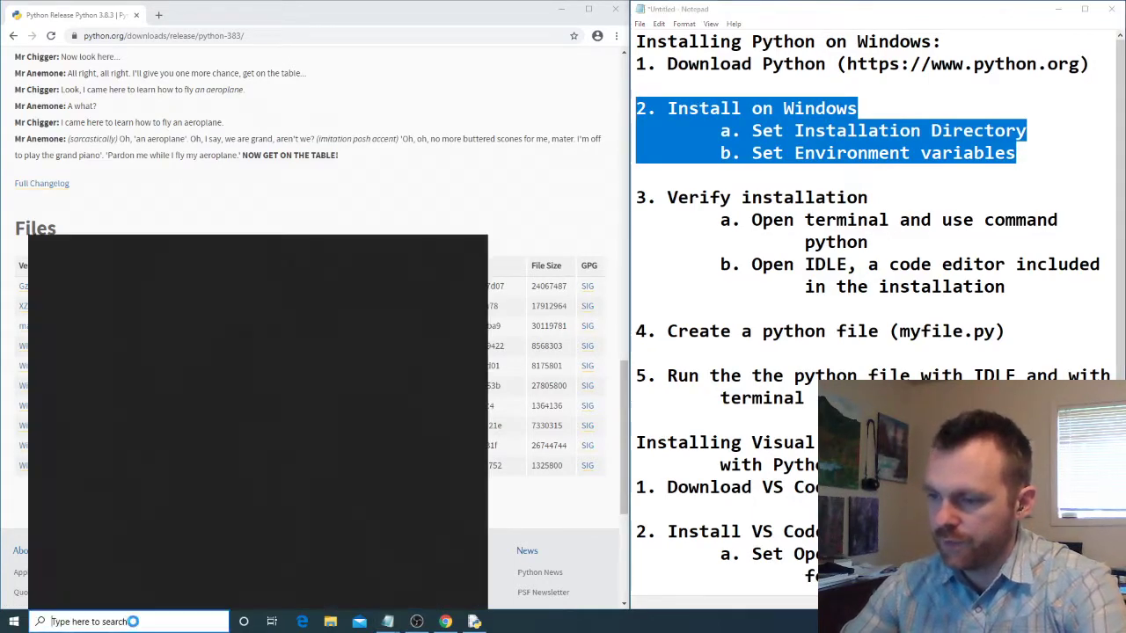
text(comman)
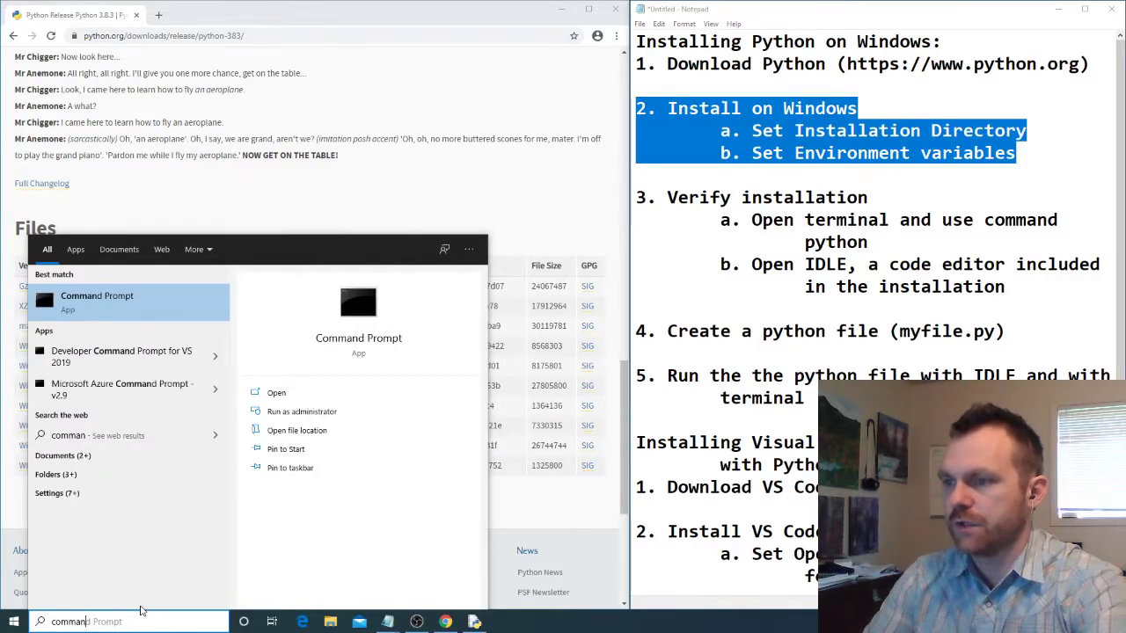
key(Return)
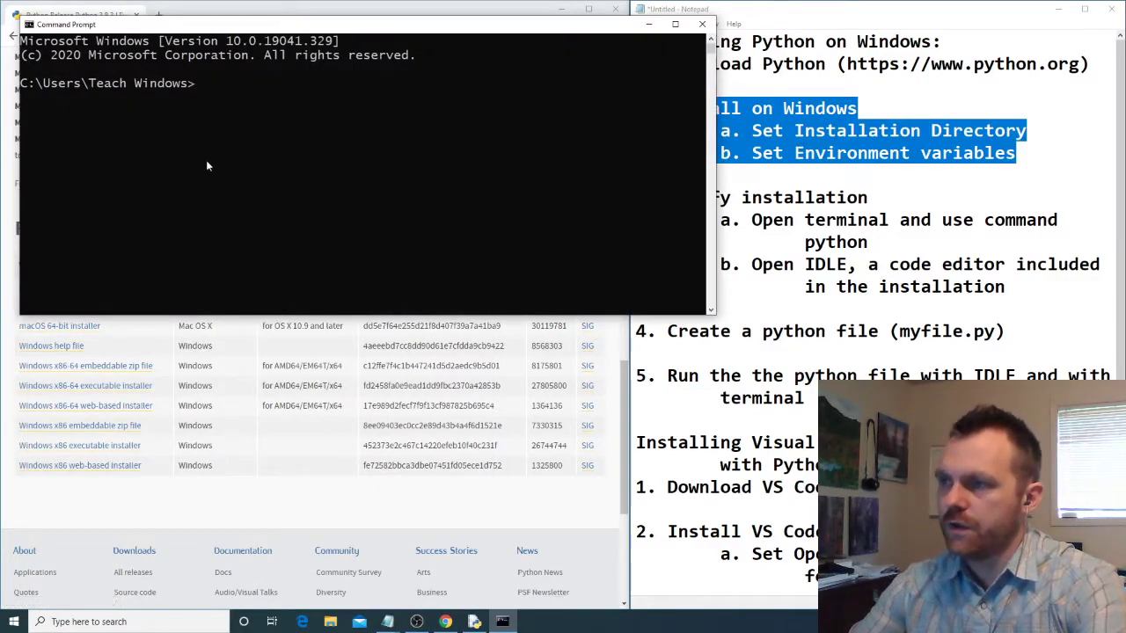
click(228, 88)
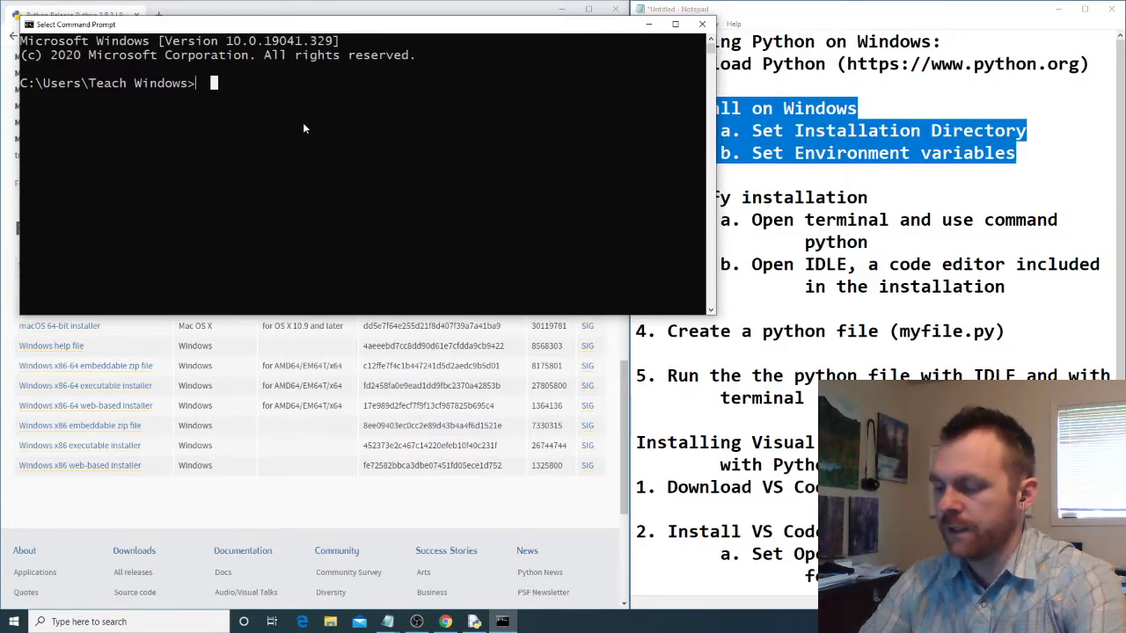
text(python)
key(Return)
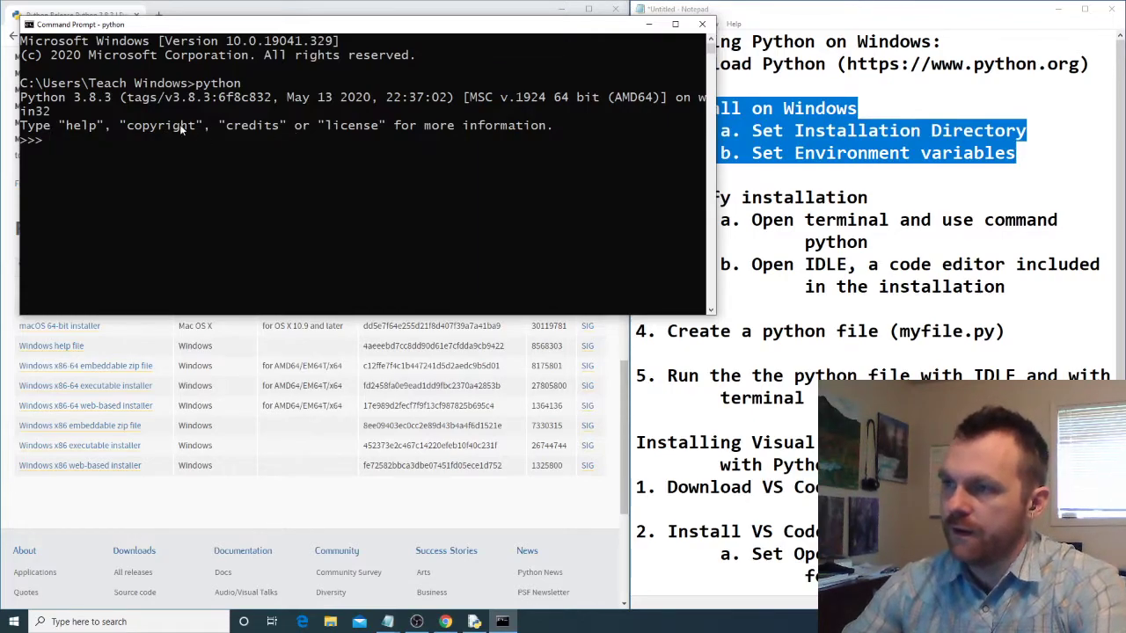
- Check the Python version line, evaluate 100+200 in the interpreter, and close the Command Prompt
drag(24, 99, 109, 104)
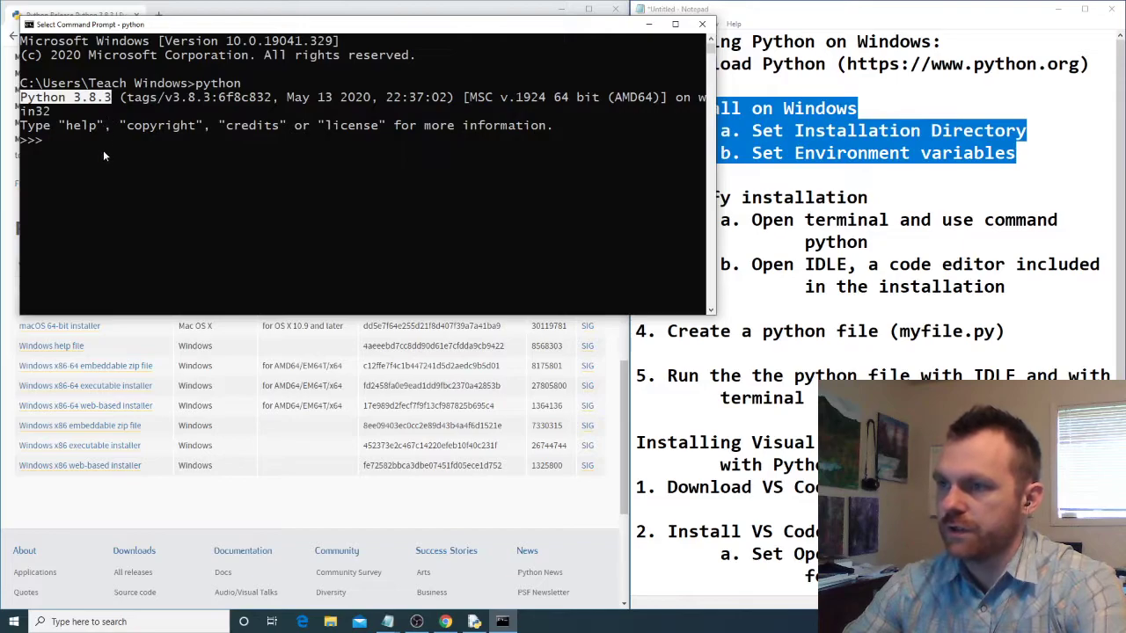
click(53, 145)
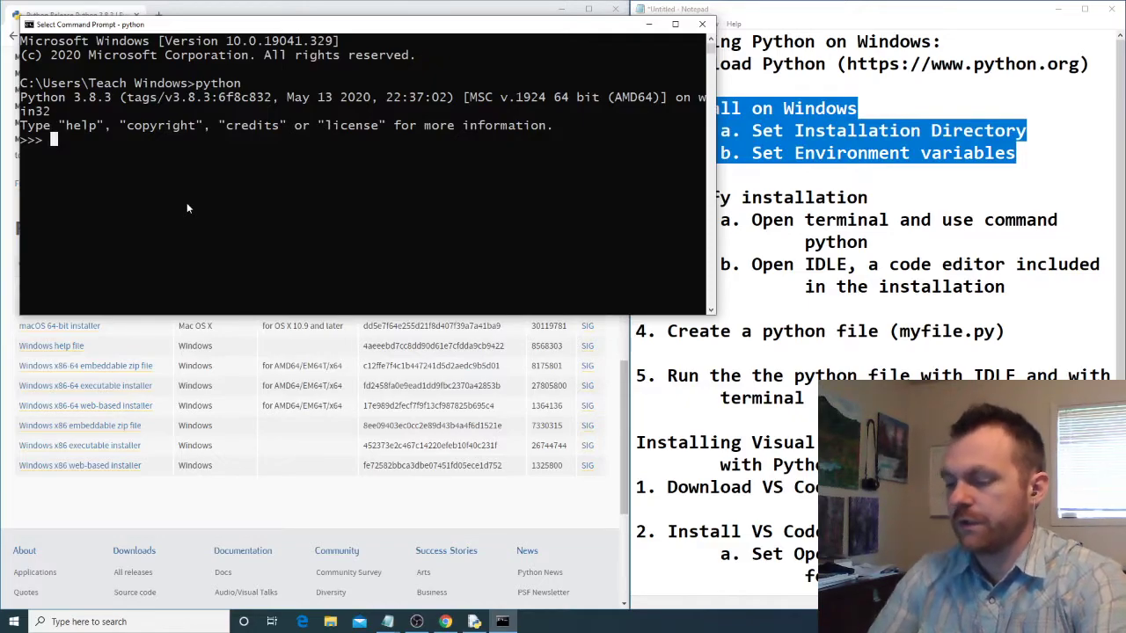
text(100+200)
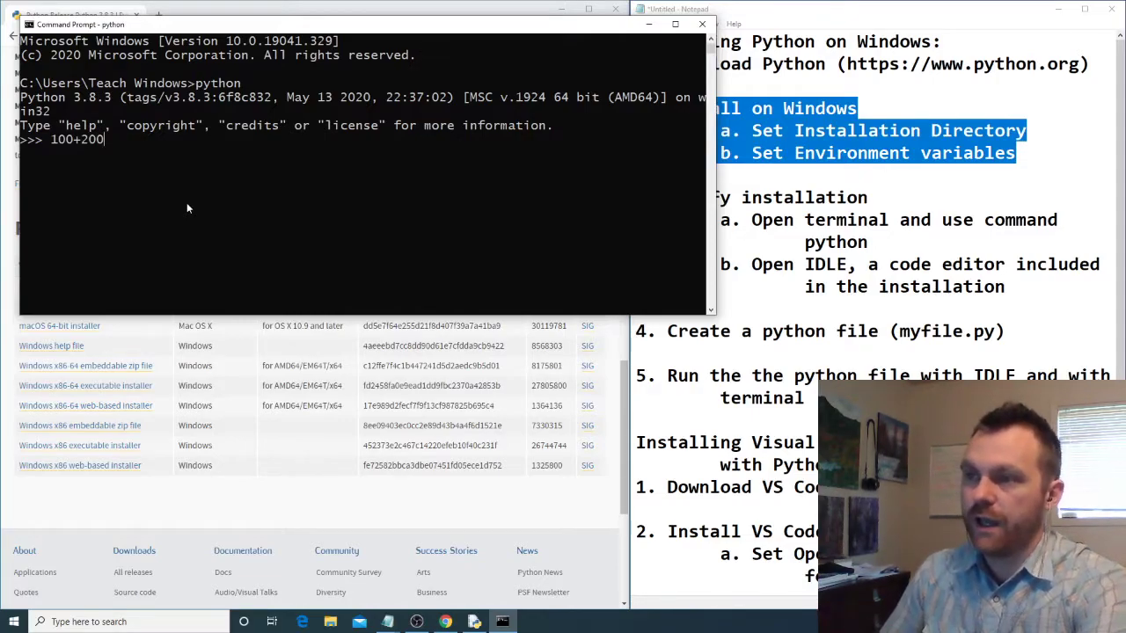
key(Return)
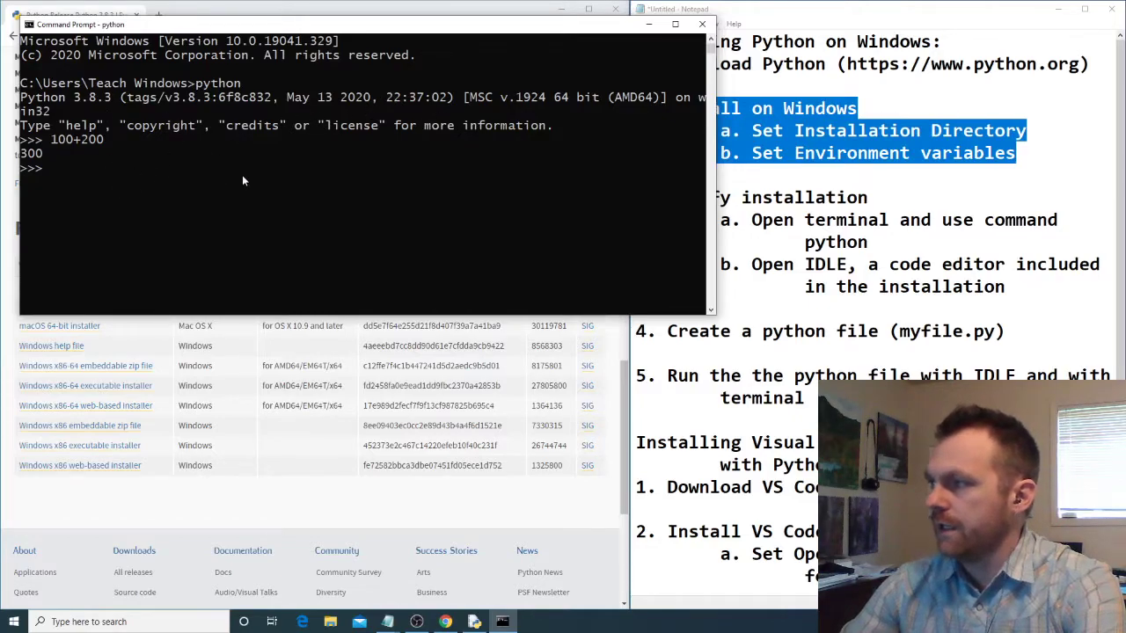
click(703, 25)
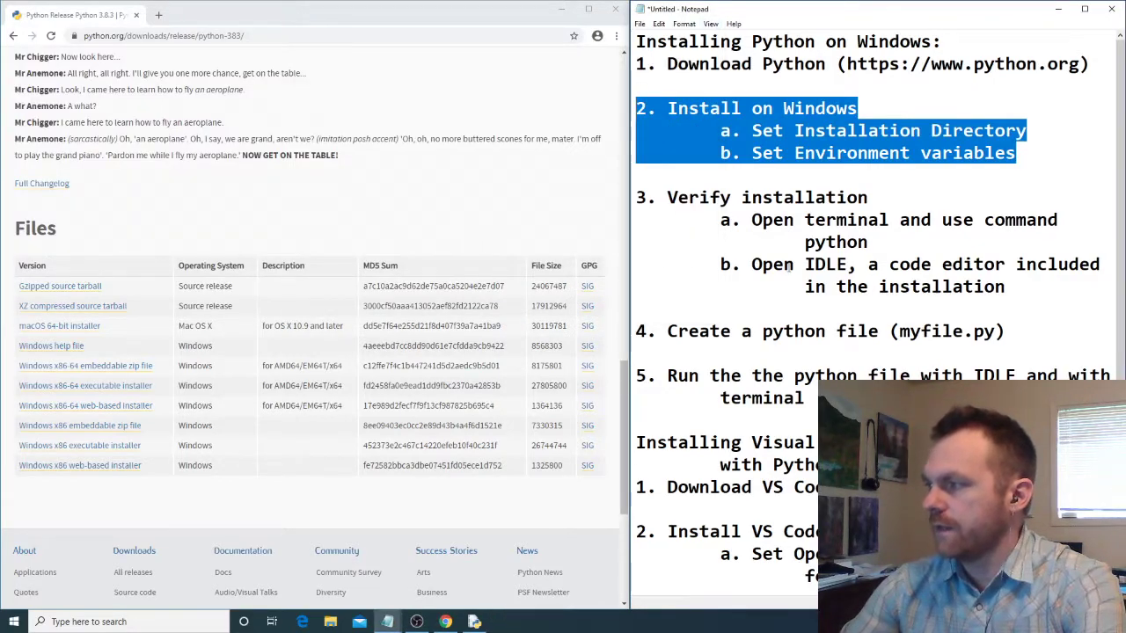
- Find IDLE (Python 3.8 64-bit) through the Windows search and open it
click(781, 257)
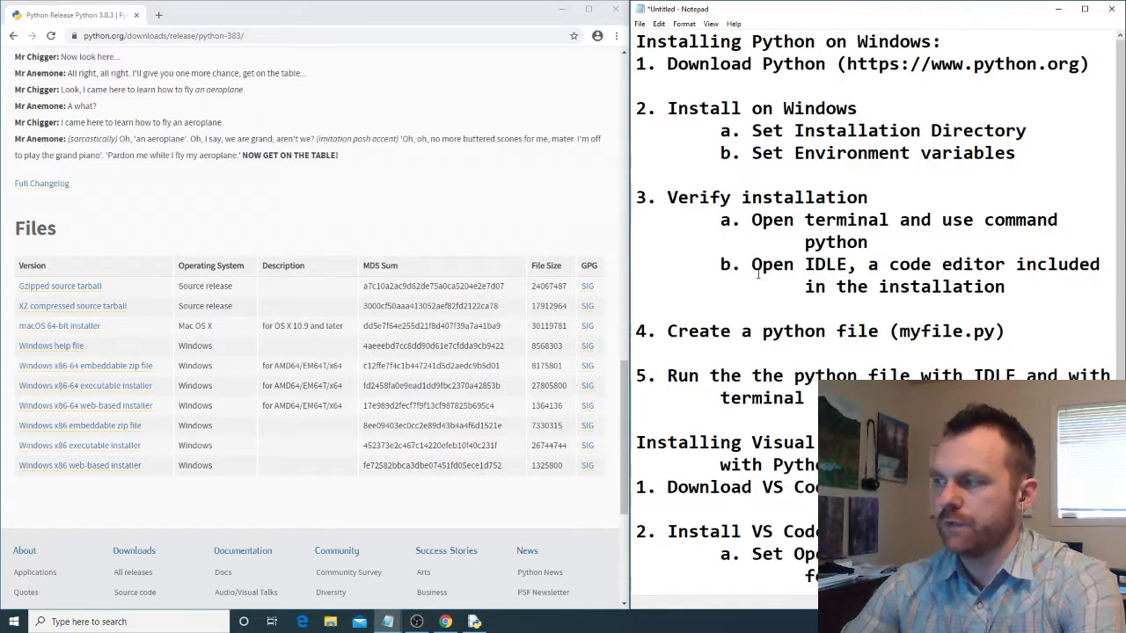
drag(753, 271, 1004, 289)
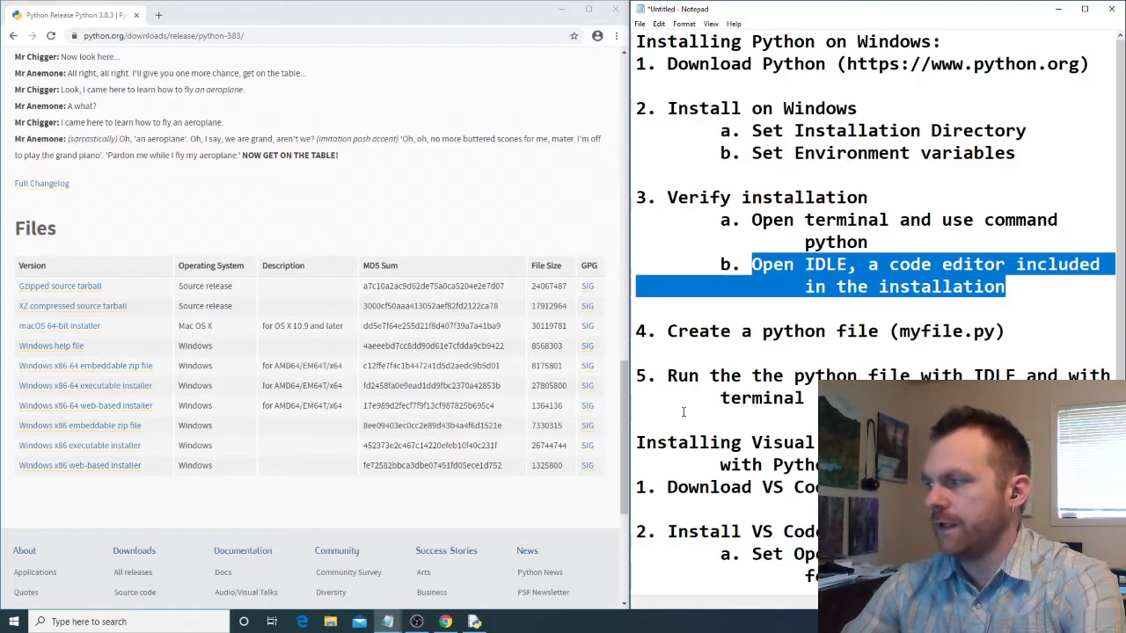
click(170, 622)
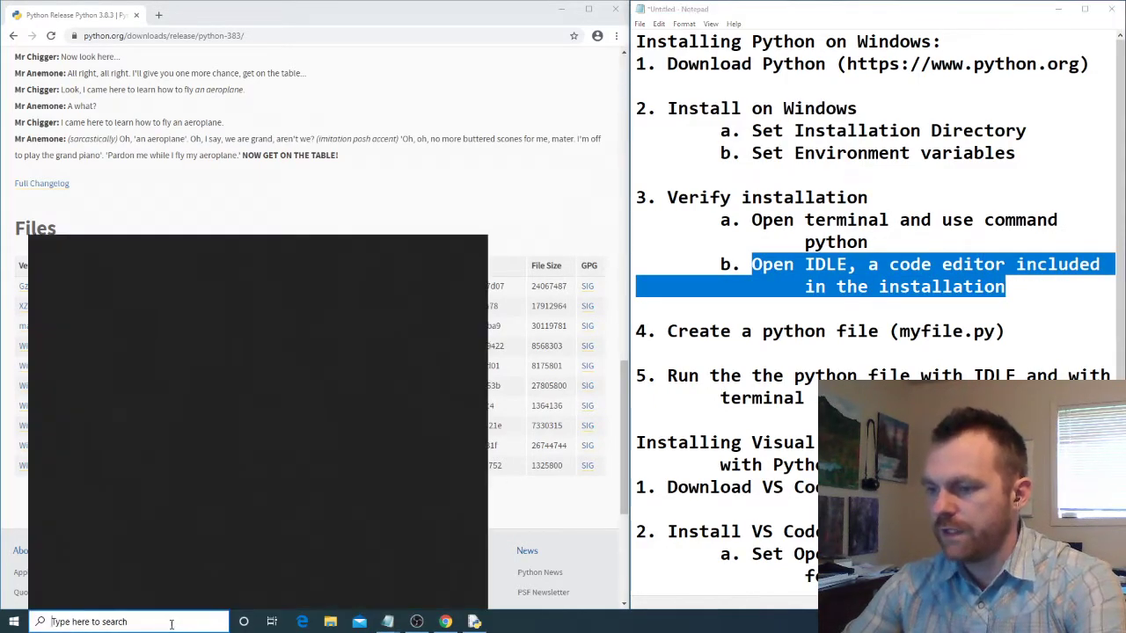
text(idle)
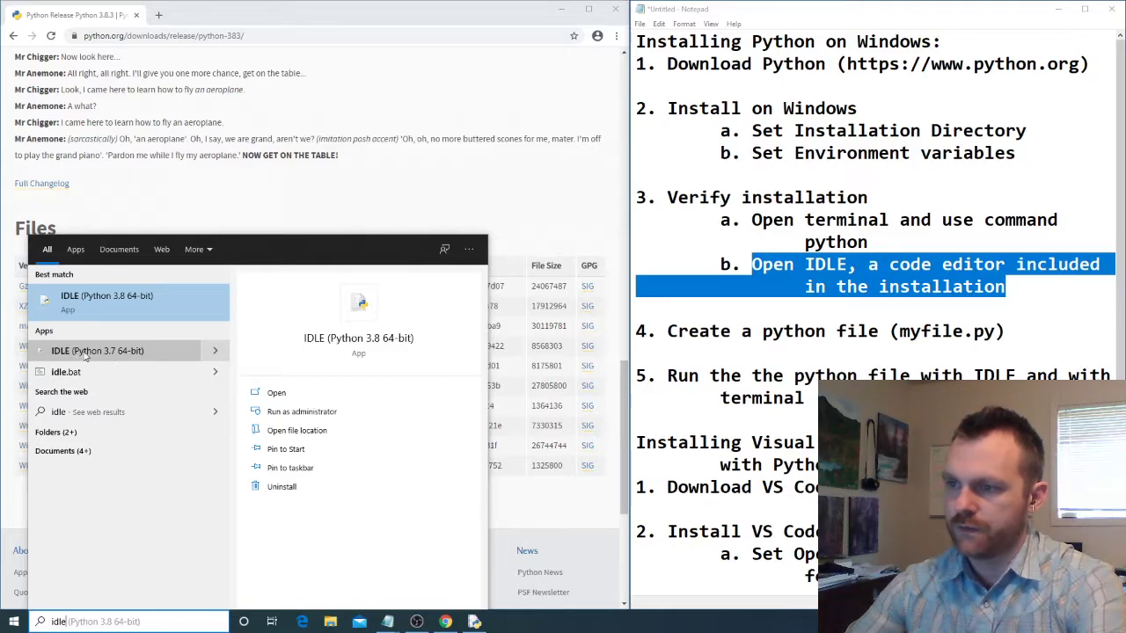
click(122, 307)
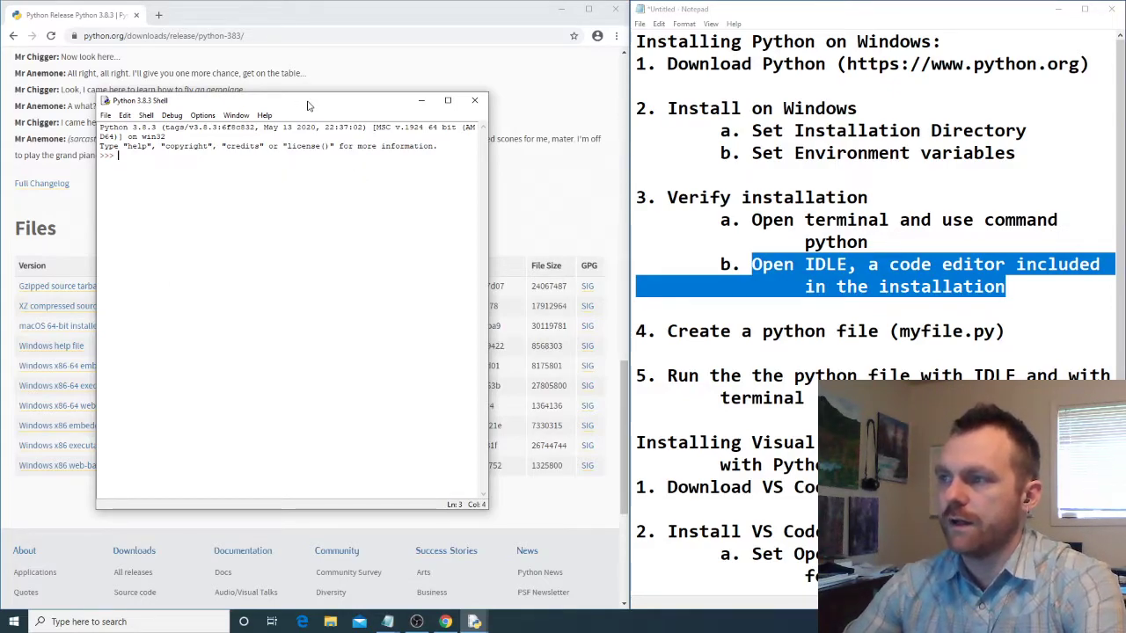
- Evaluate 100+200 in the IDLE shell
drag(304, 101, 230, 74)
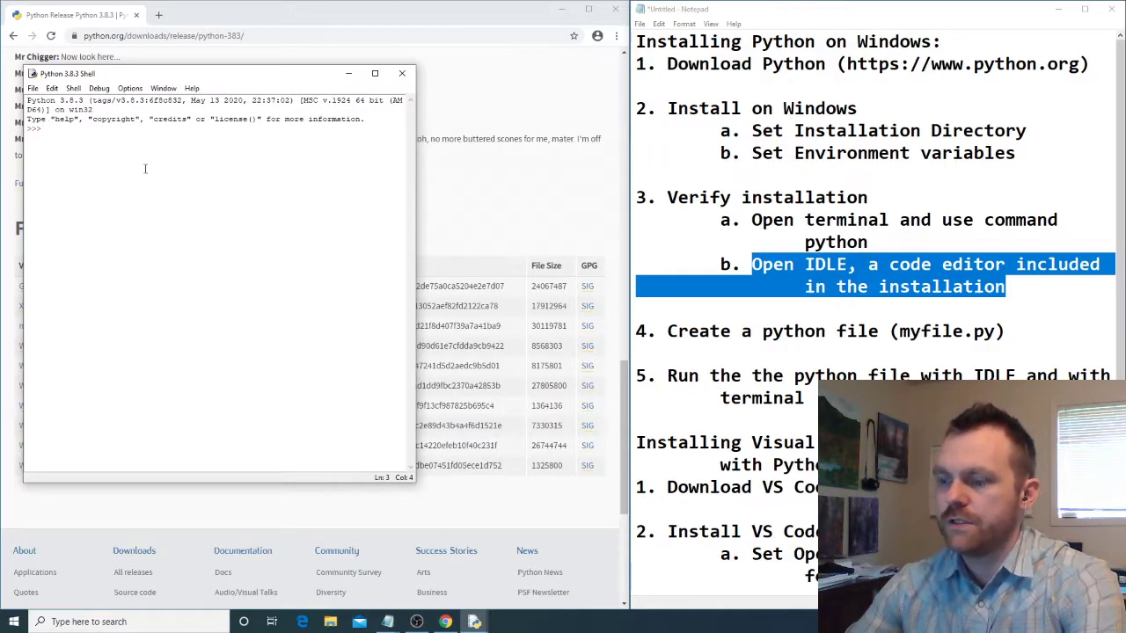
text(100+200)
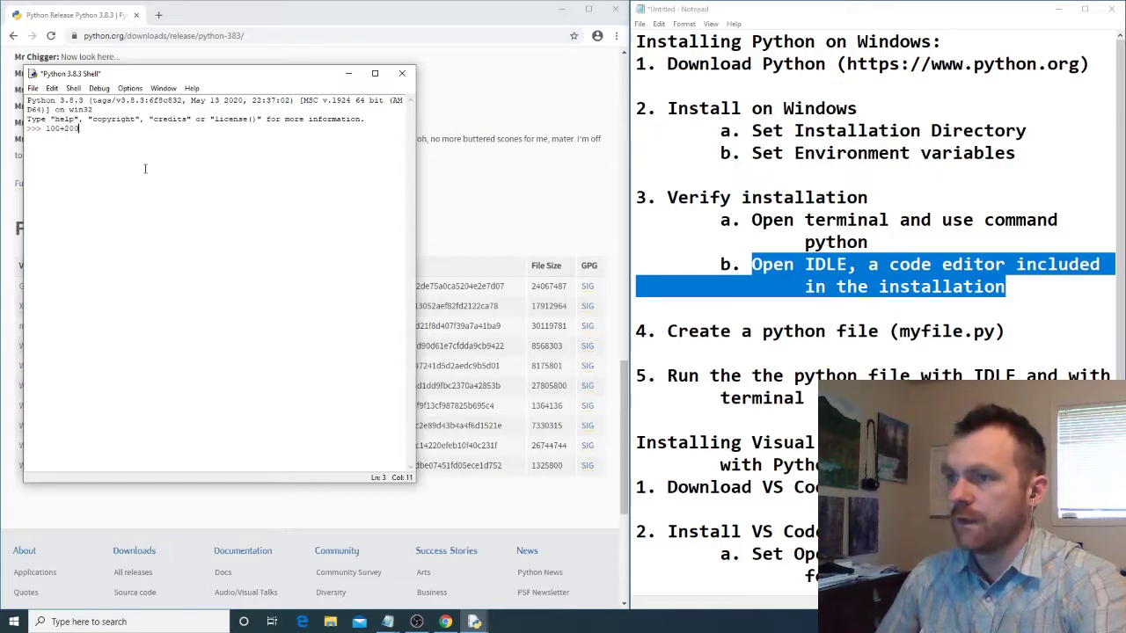
key(Return)
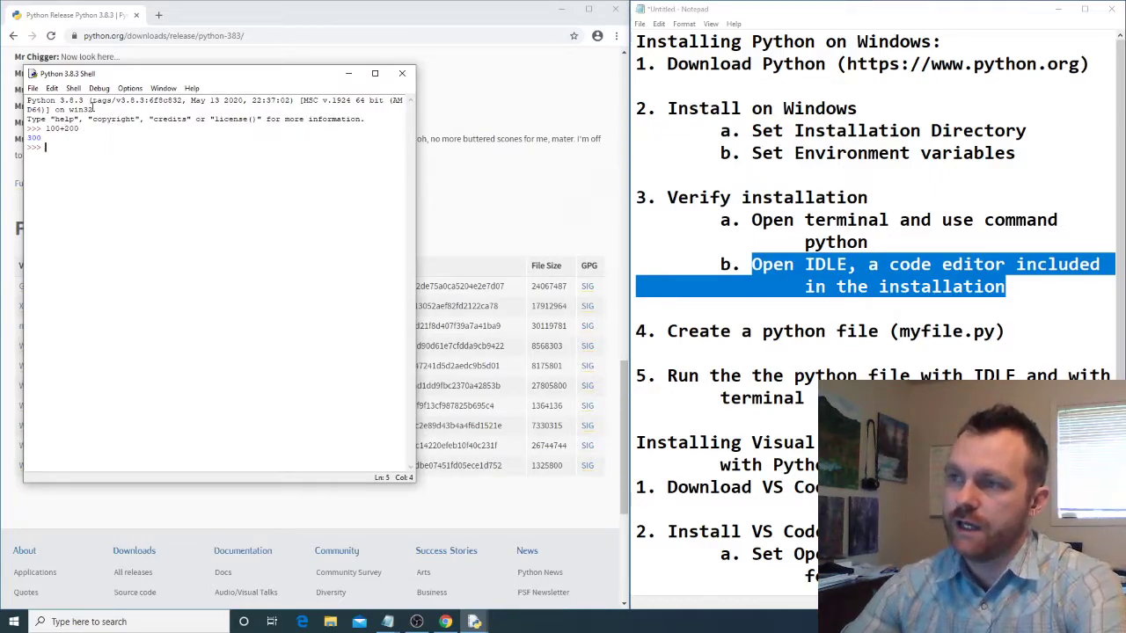
- Create a new file in IDLE and move its empty editor window to the side of the shell
click(32, 89)
click(48, 101)
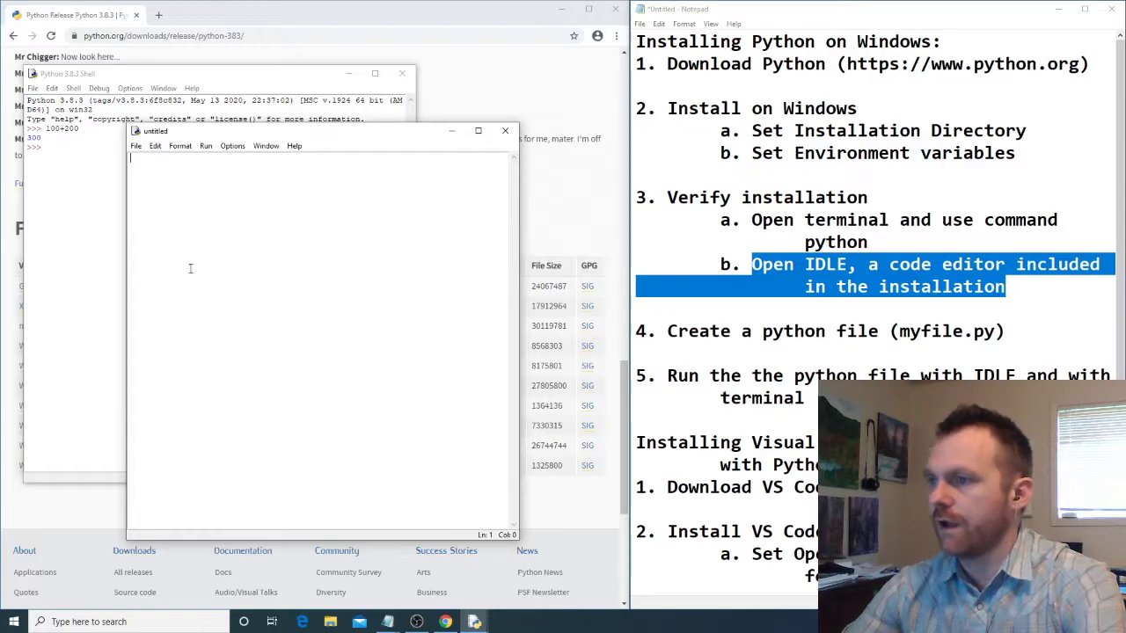
click(206, 146)
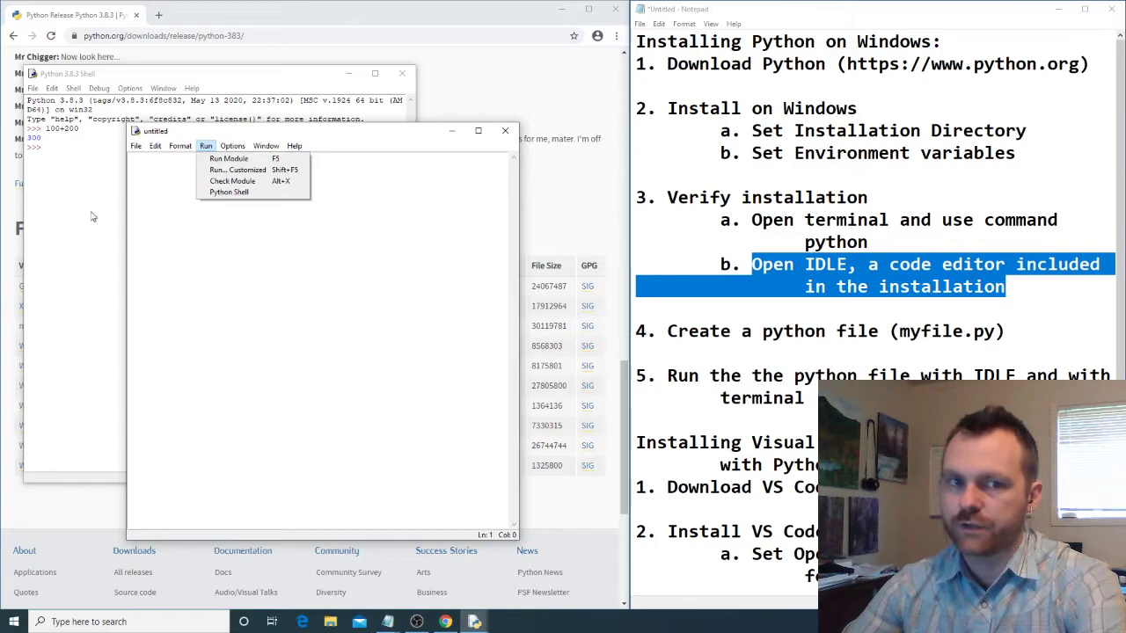
click(220, 296)
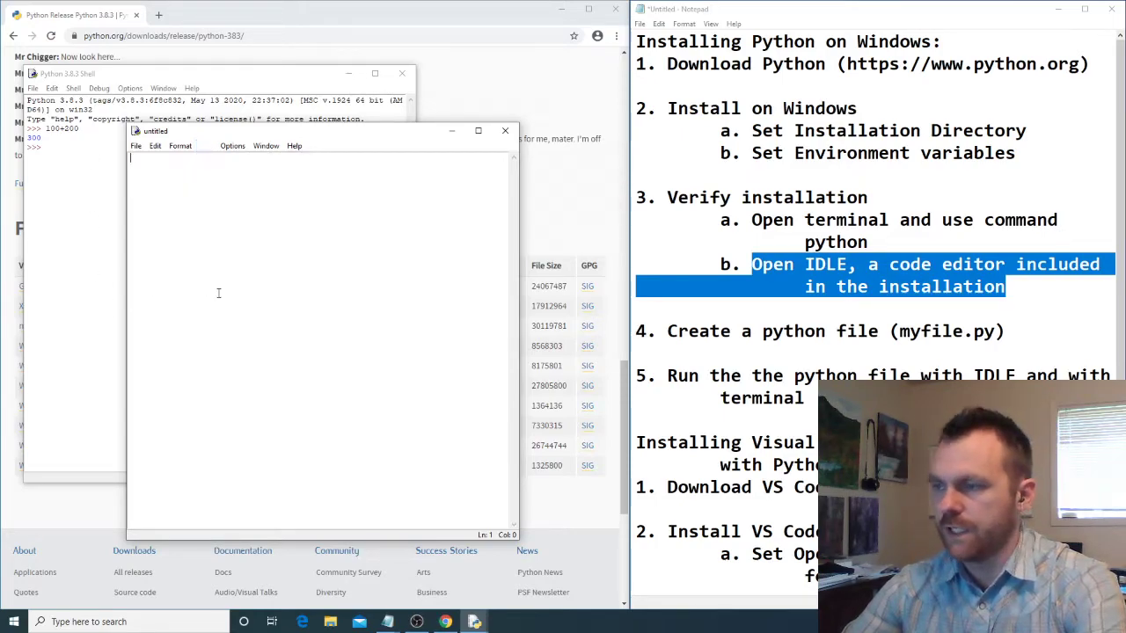
drag(329, 131, 548, 119)
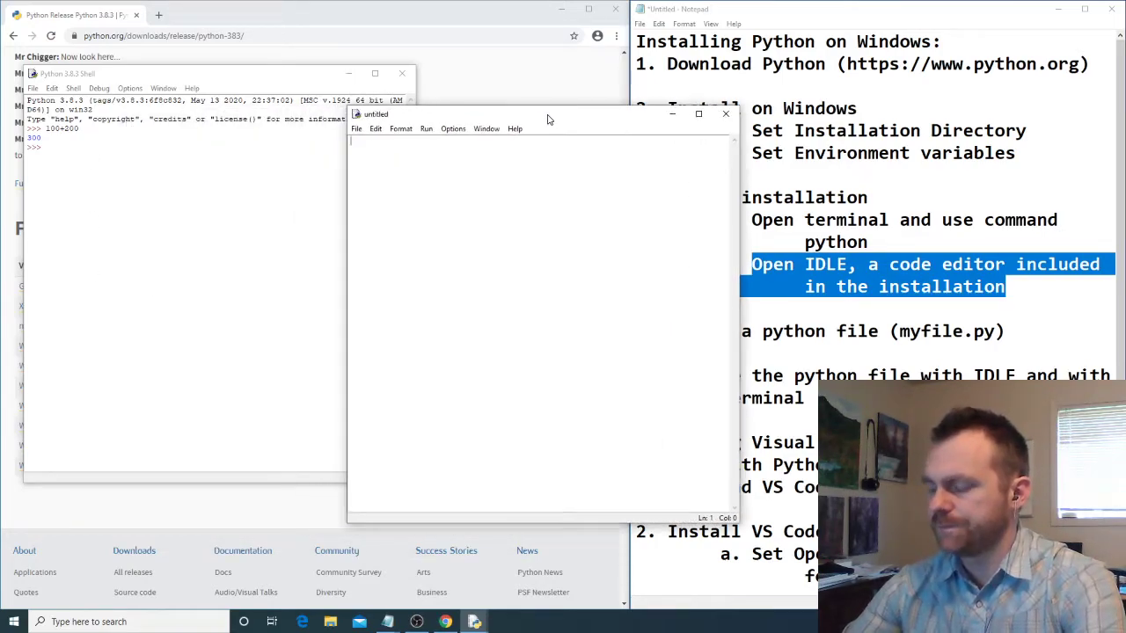
- Write a script in the new file that sets x = 100 and y = 200, then prints x+y and "Hello World"
text(print(x+y)
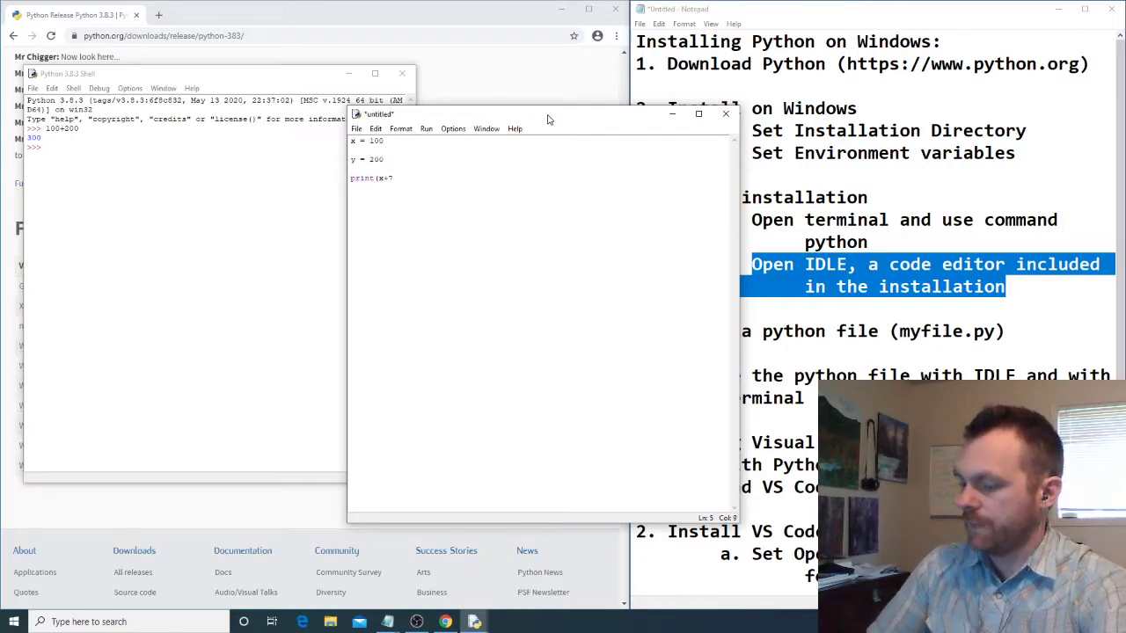
text())
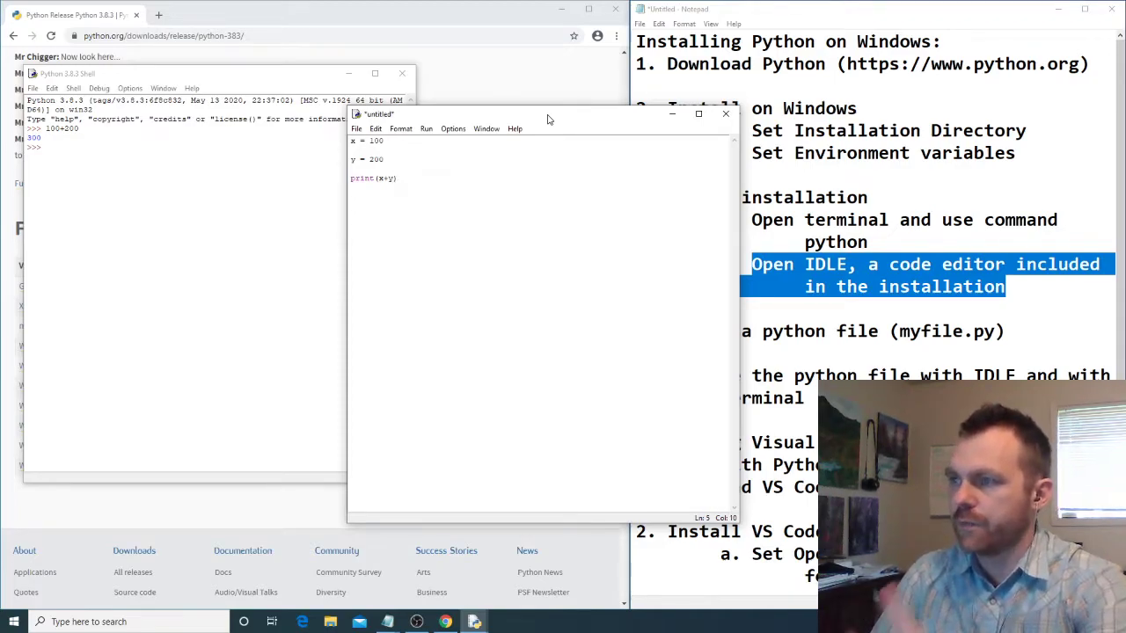
key(Return)
key(Return)
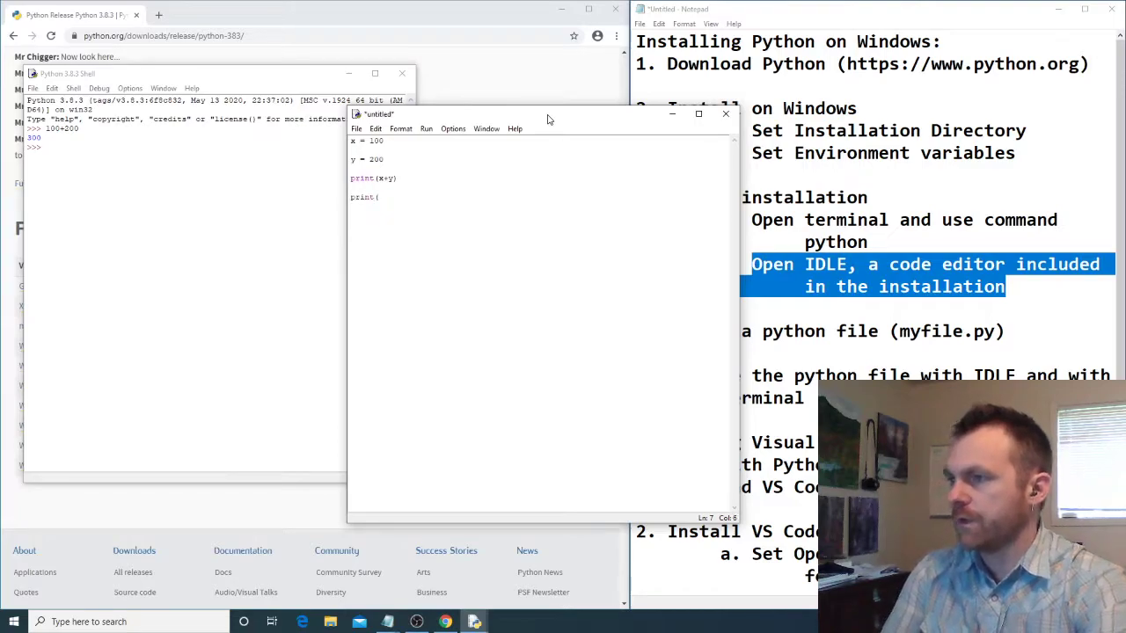
text(print("Hello World)
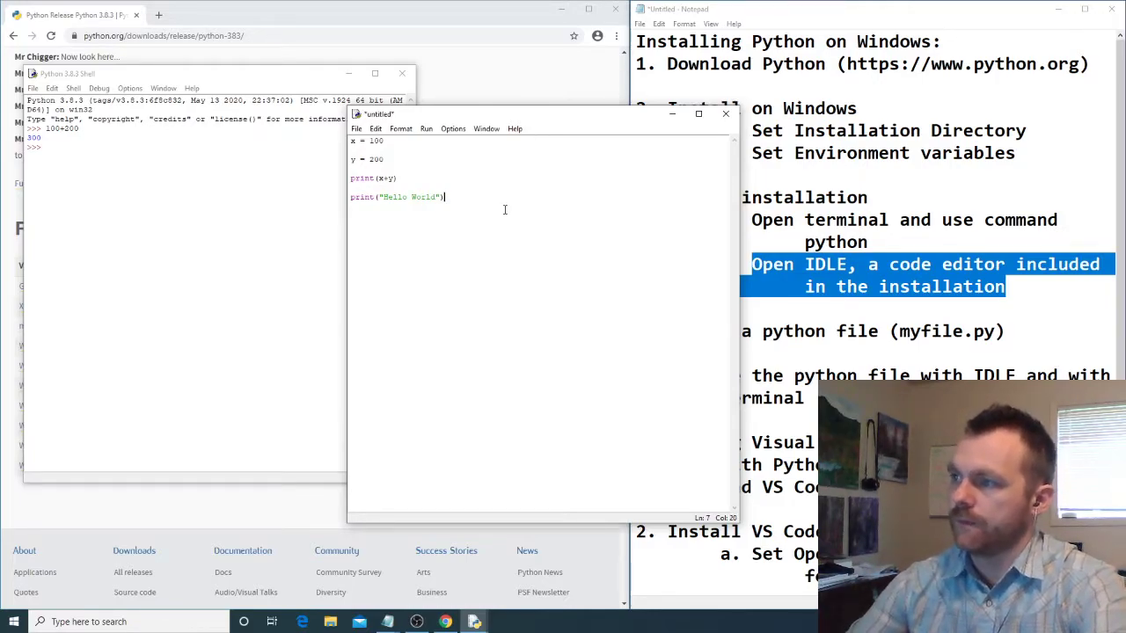
- Run the script as a module, saving it as myfile in the Python38 folder and replacing the existing file
click(428, 129)
click(442, 142)
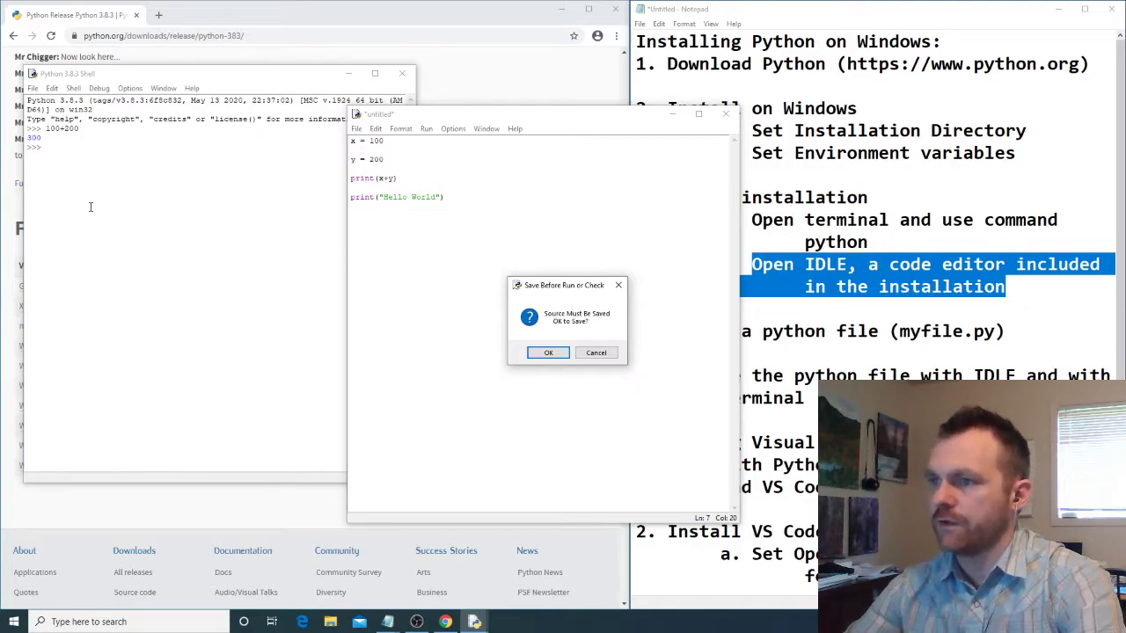
click(547, 353)
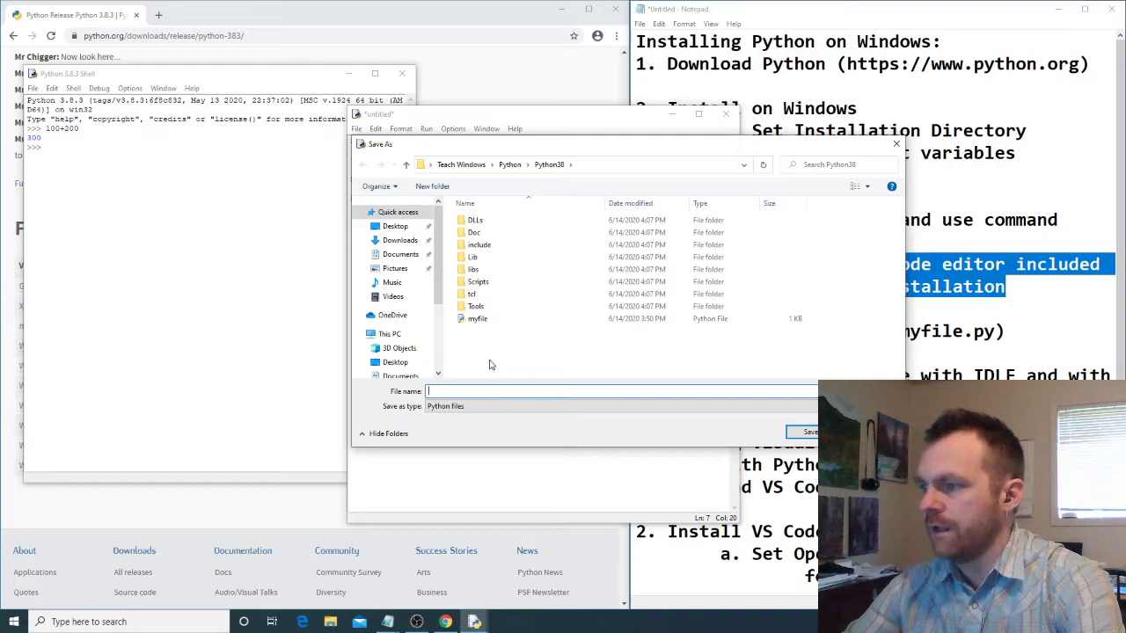
click(478, 322)
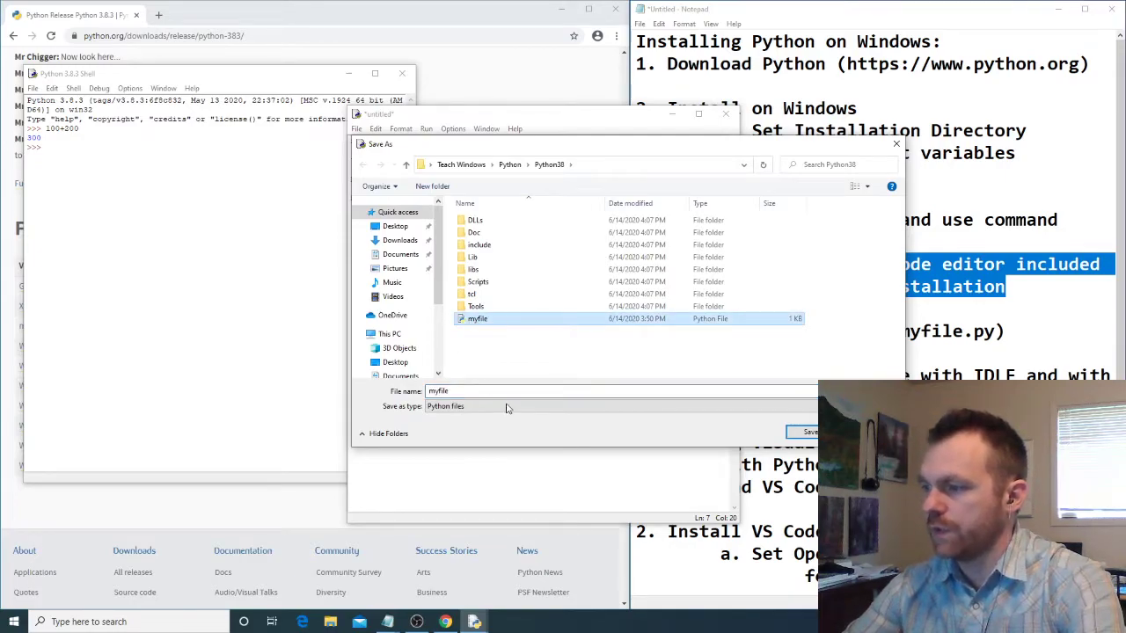
click(800, 432)
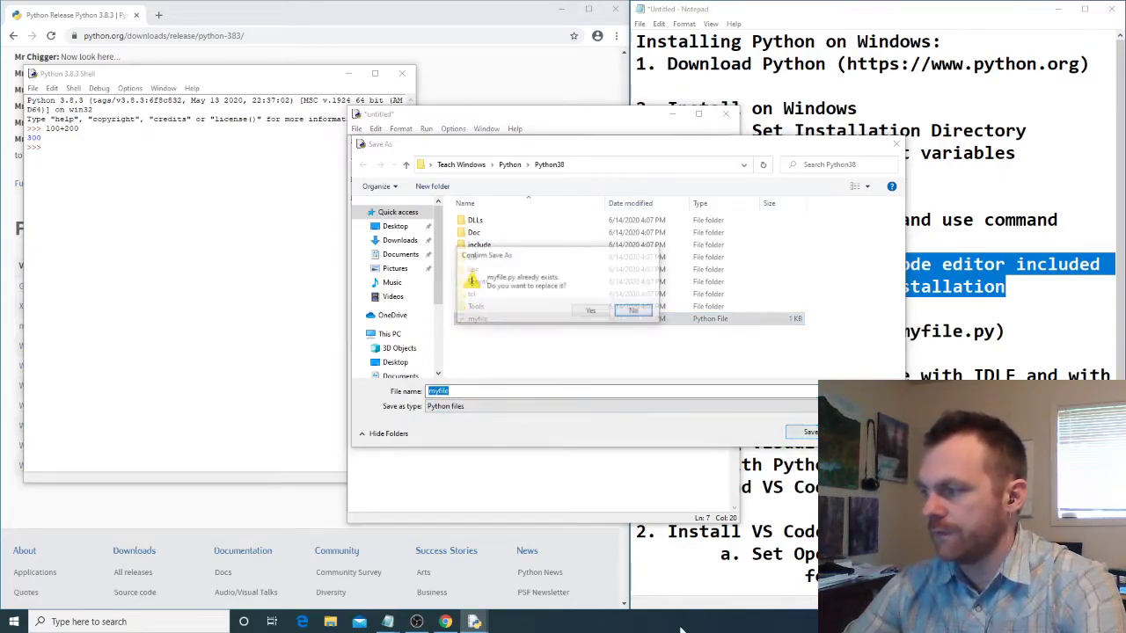
click(591, 312)
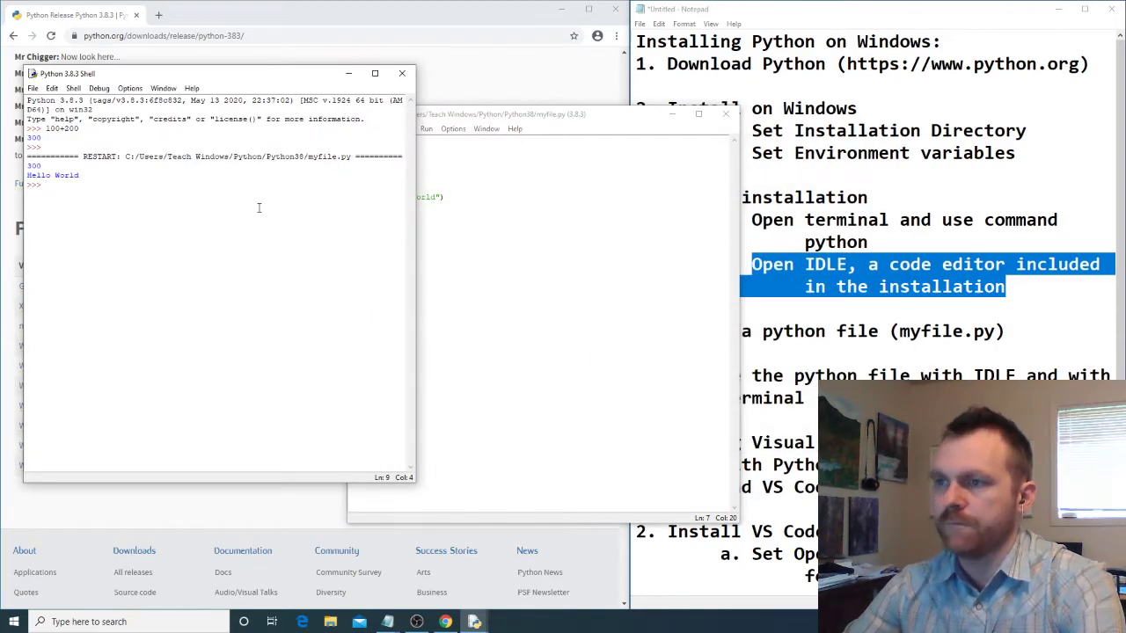
- Examine the file path in the shell's restart line and the script output printed below it
drag(36, 167, 351, 156)
click(178, 207)
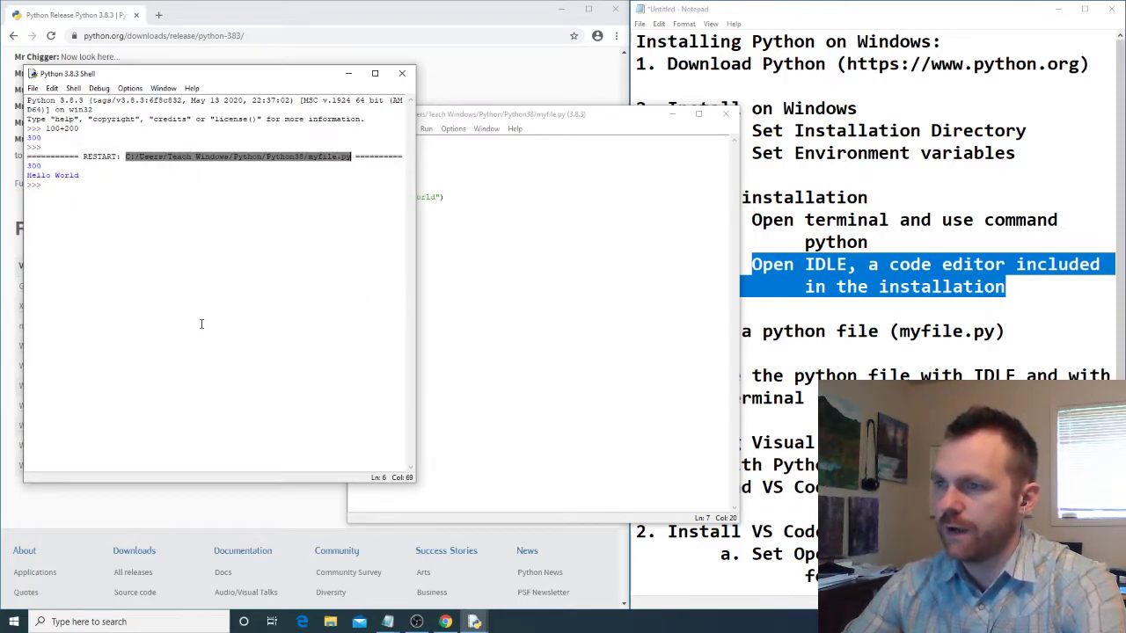
click(58, 184)
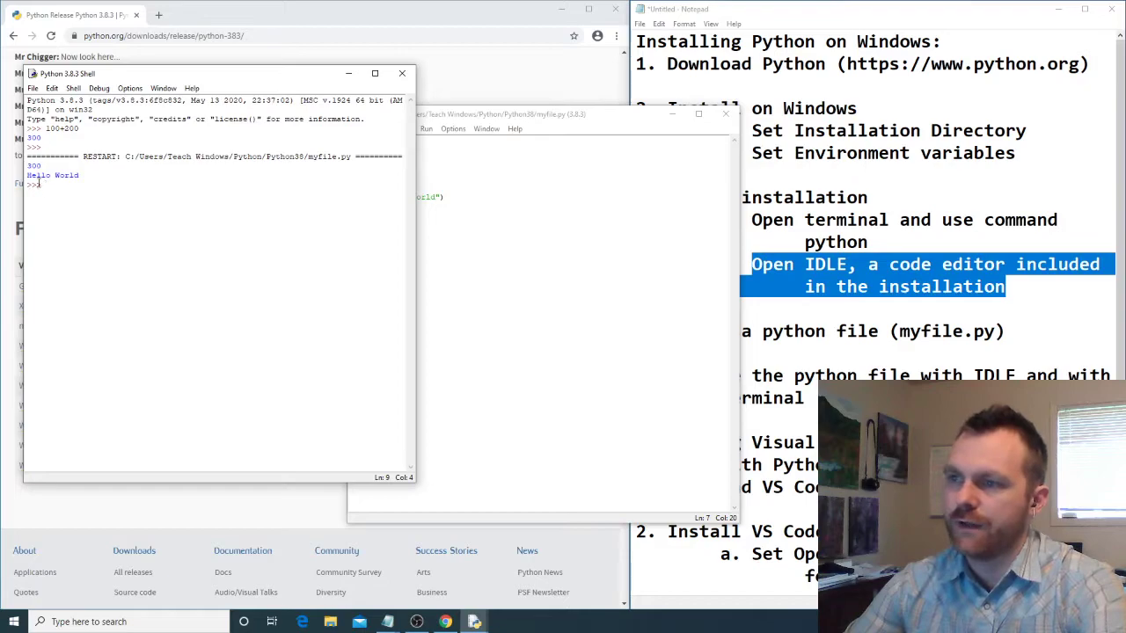
drag(39, 169, 81, 176)
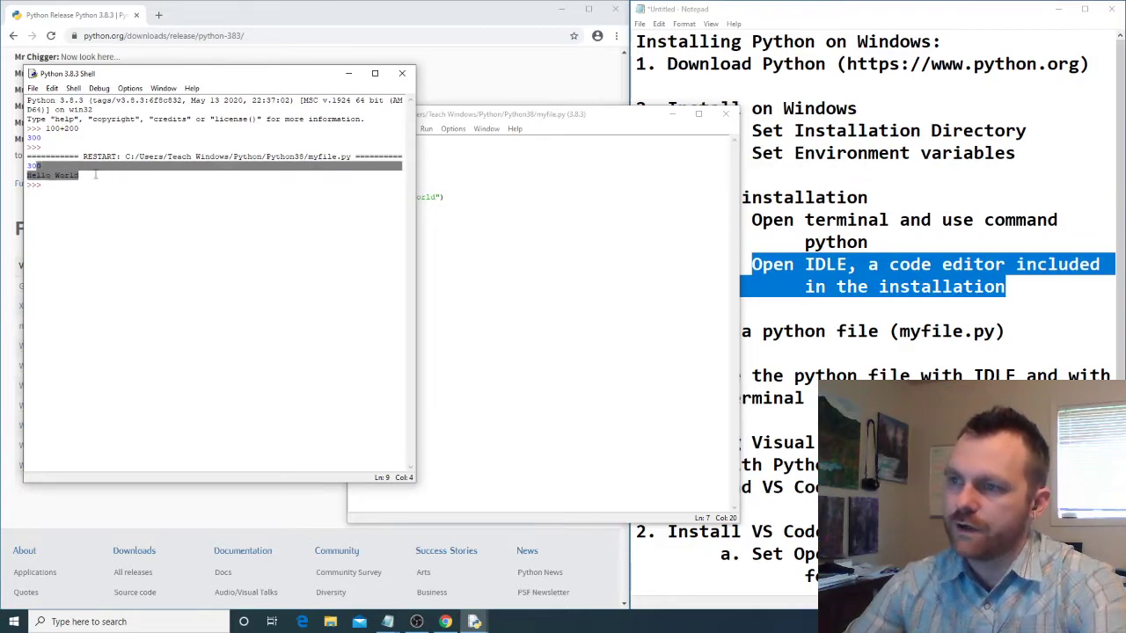
click(39, 186)
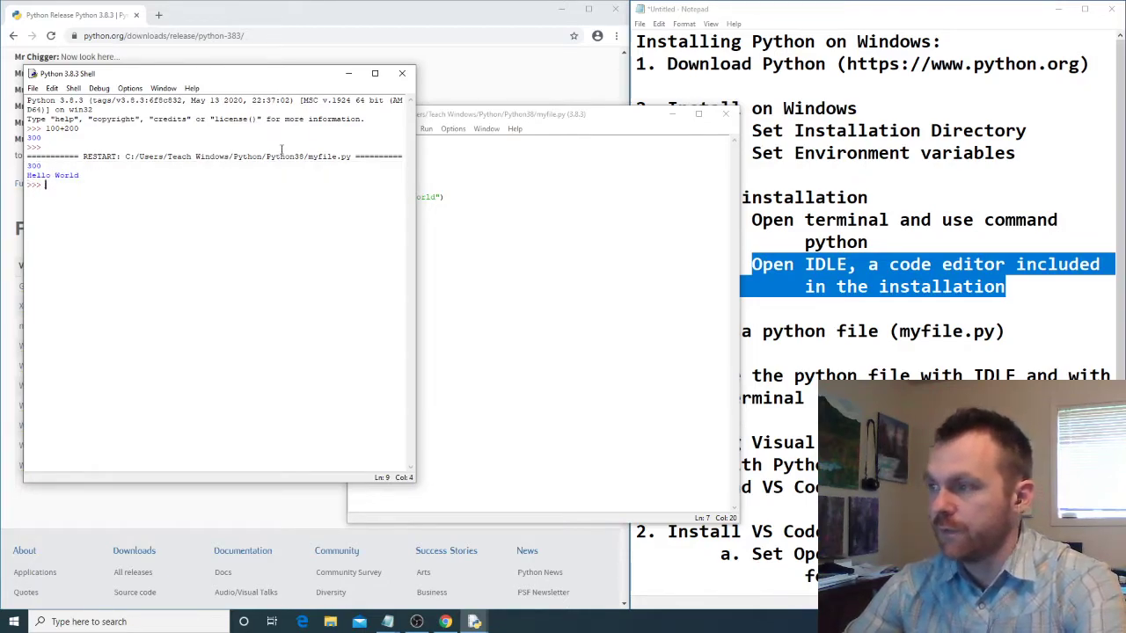
- Query the variables x and y in the shell beside the script, and close both IDLE windows
click(577, 115)
drag(508, 118, 581, 78)
click(72, 187)
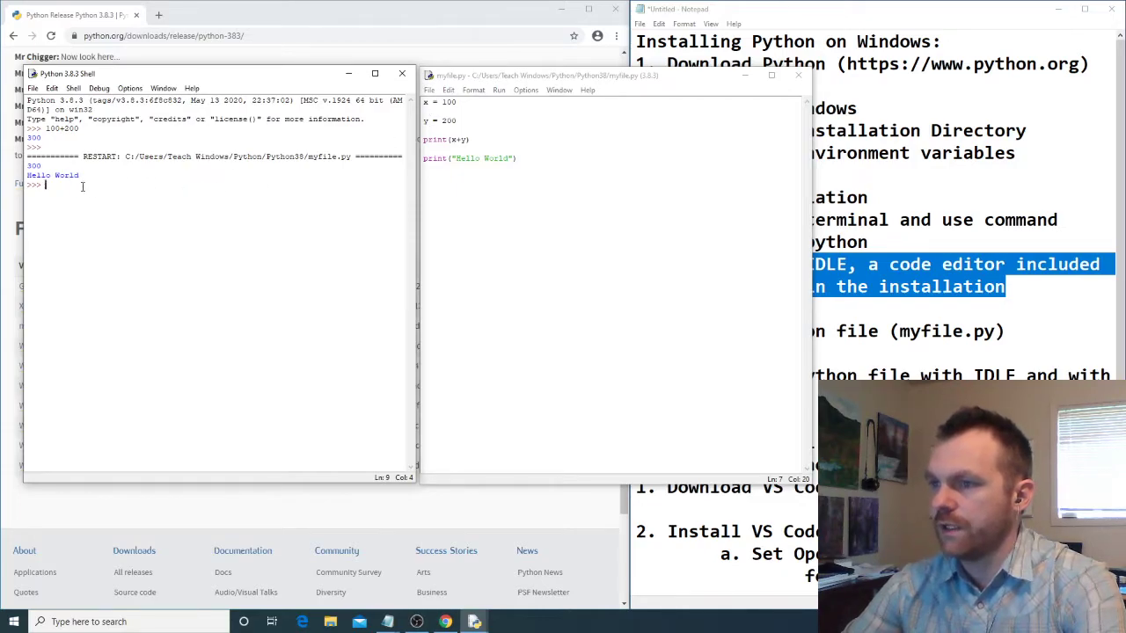
text(x)
key(Return)
text(y)
key(Return)
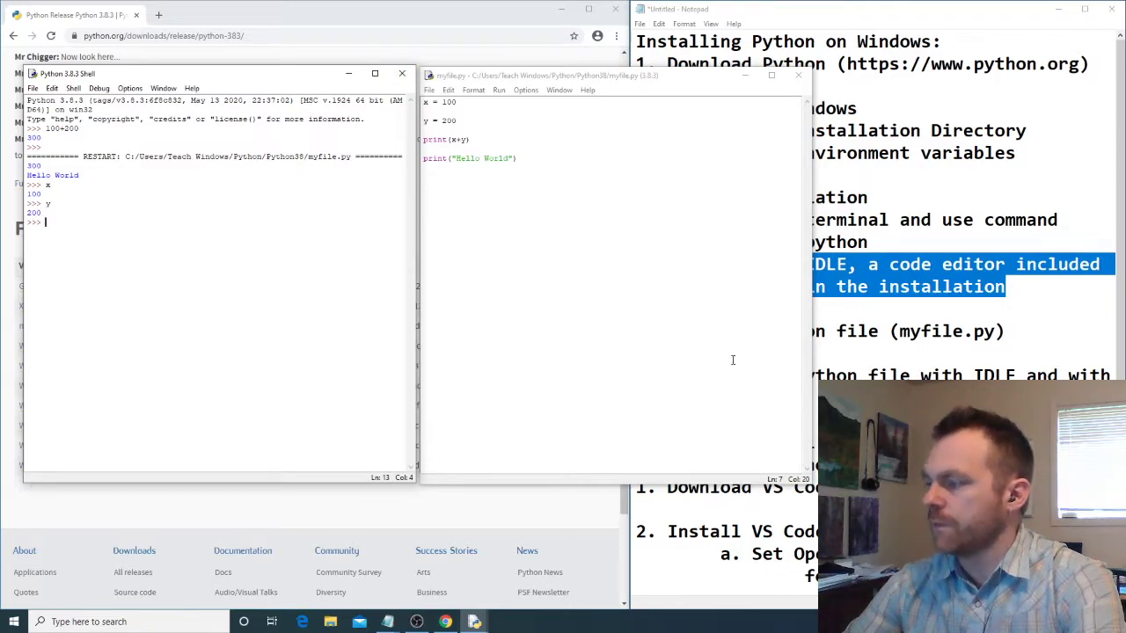
click(402, 73)
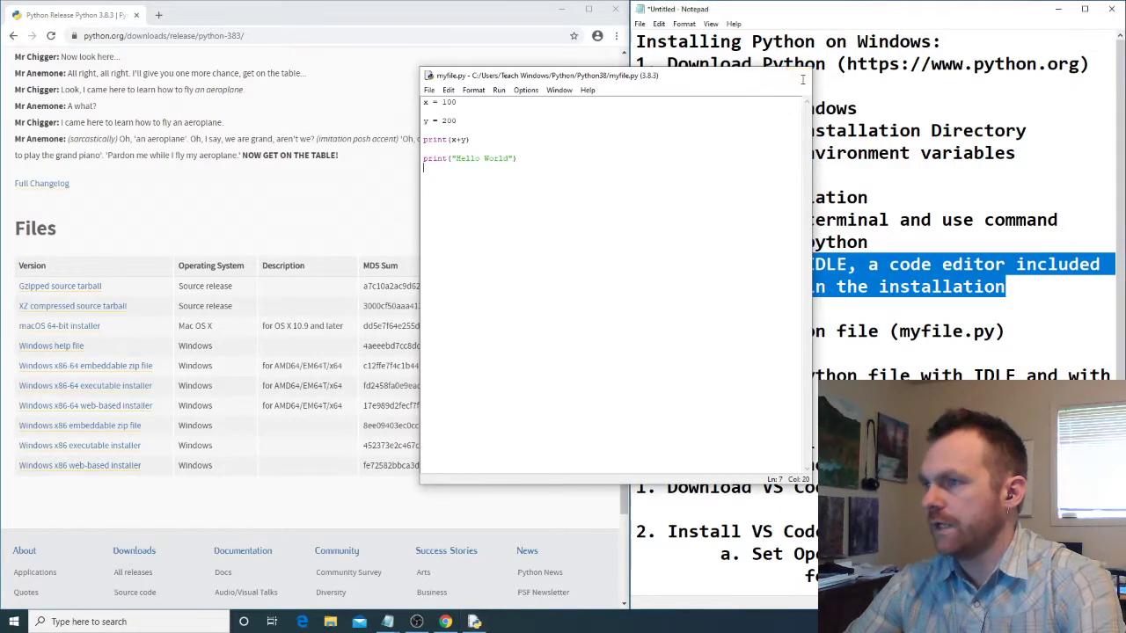
click(802, 78)
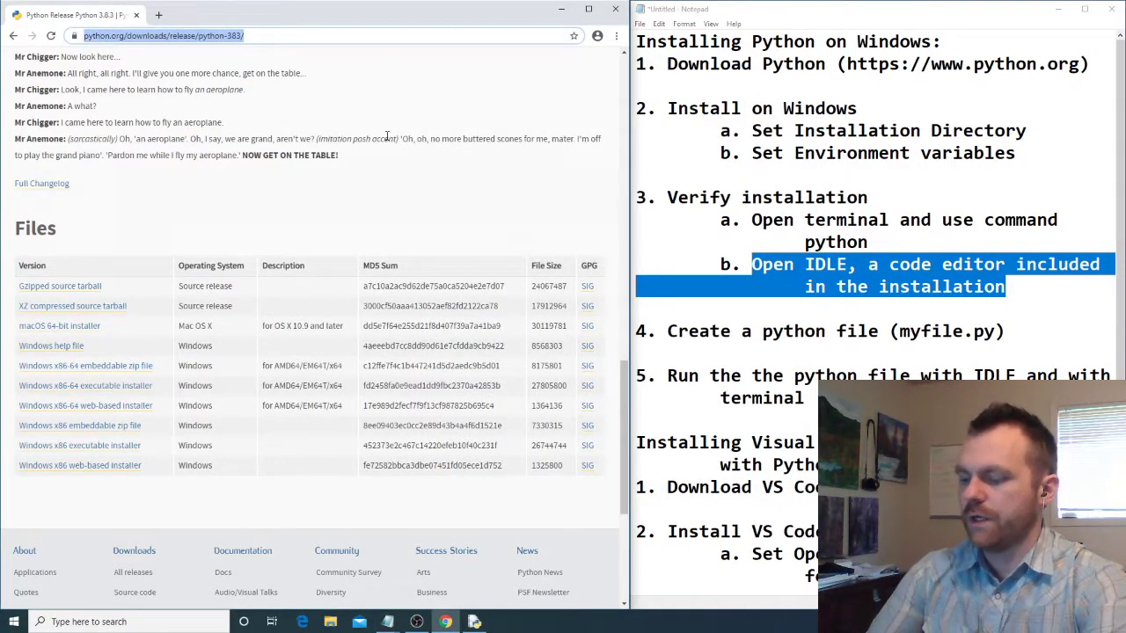
- Search the web for visual studio code and open the download page on its official site
text(visual)
key(Return)
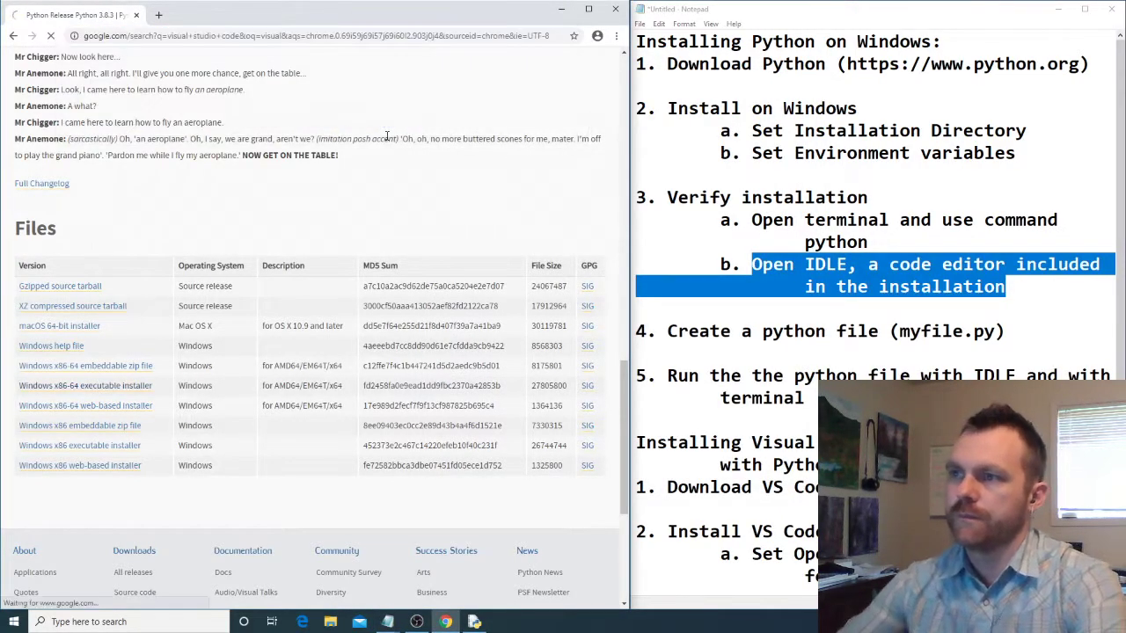
click(199, 174)
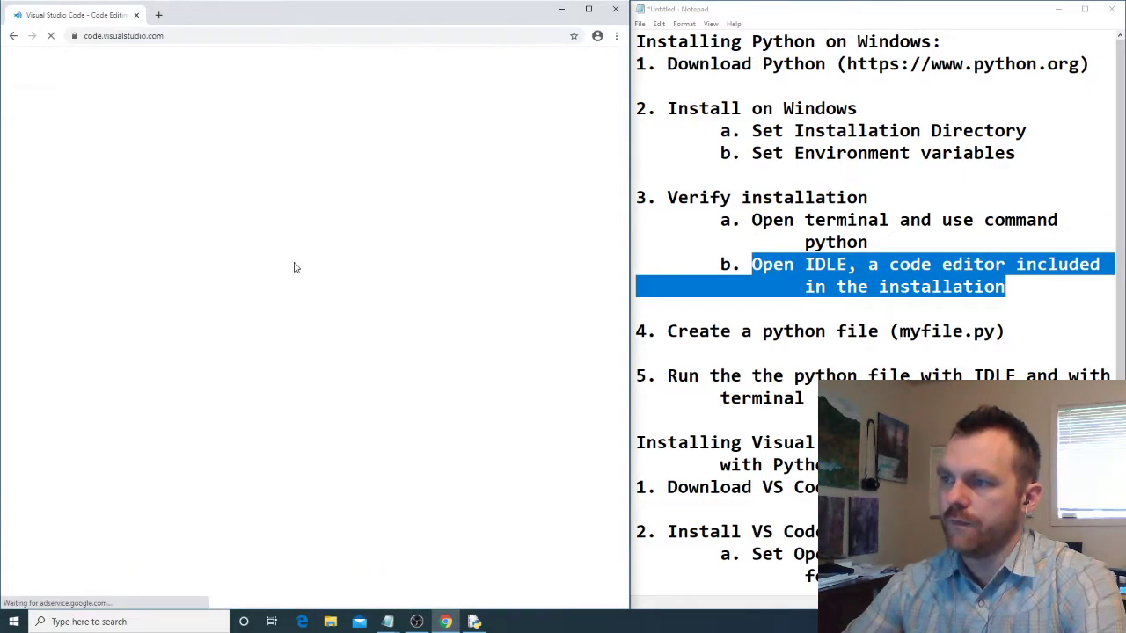
click(556, 71)
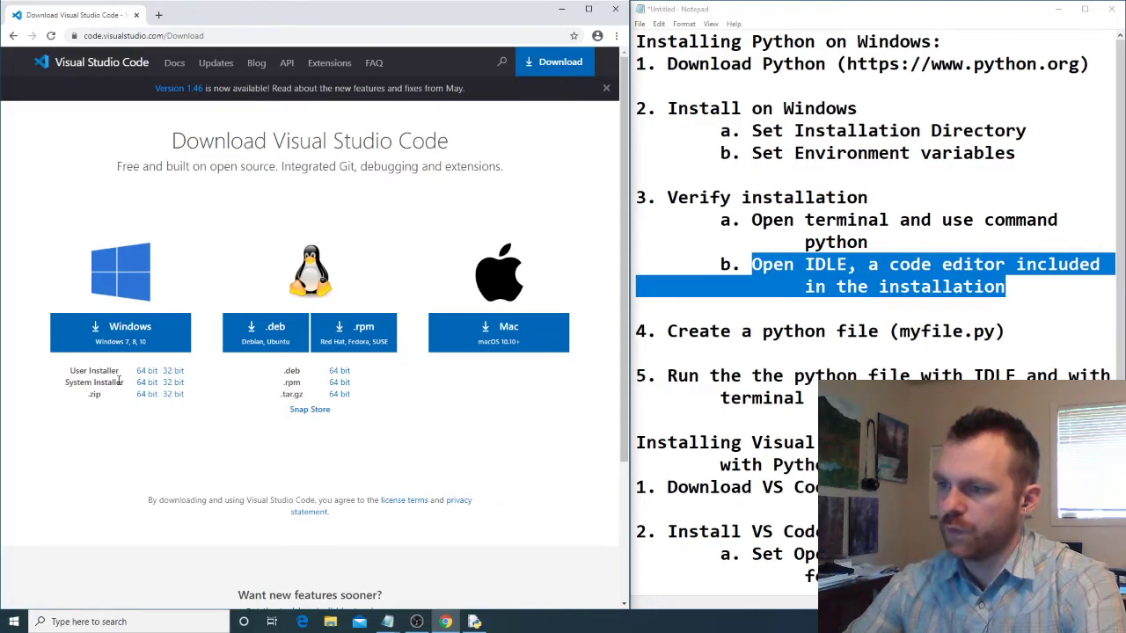
- Download the 64-bit User Installer of Visual Studio Code for Windows and launch it
drag(70, 370, 120, 374)
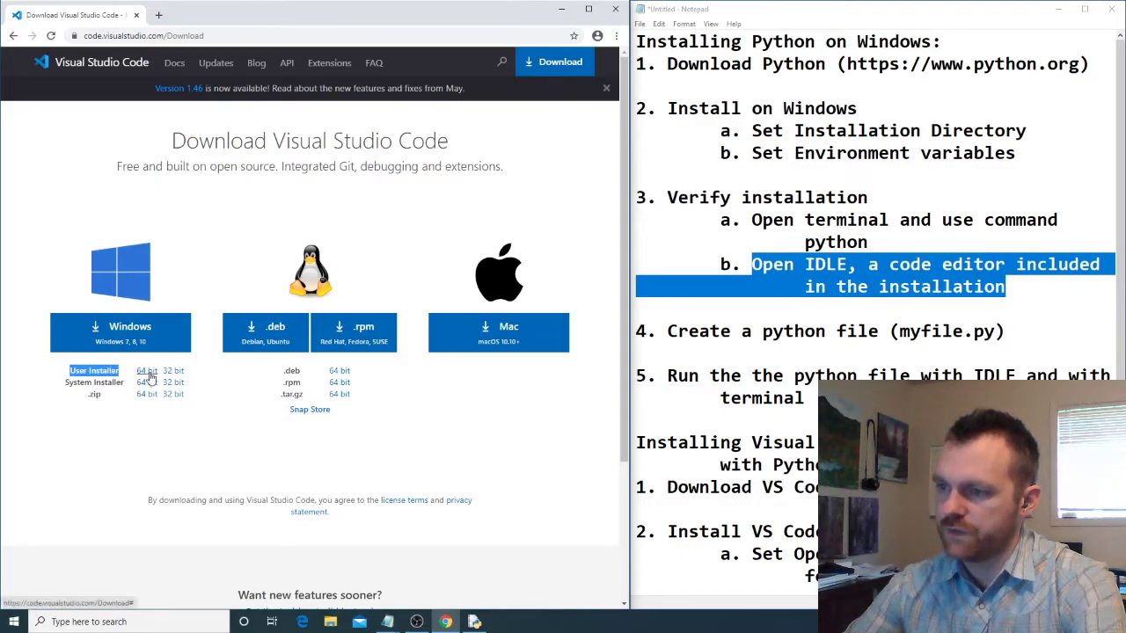
click(147, 371)
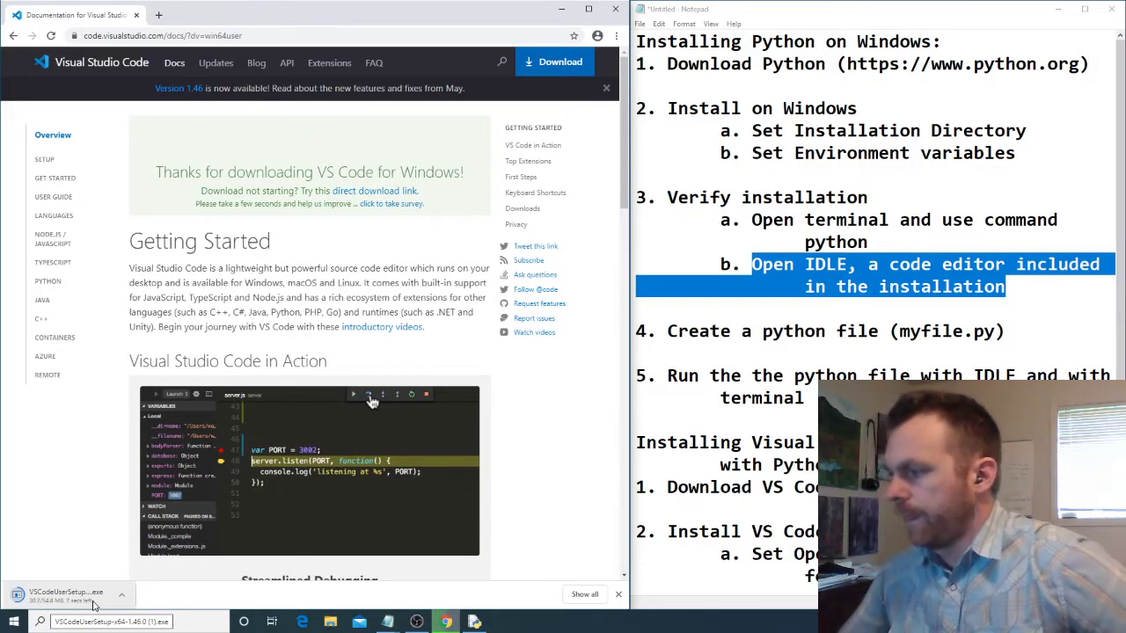
scroll(883, 376, down, 3)
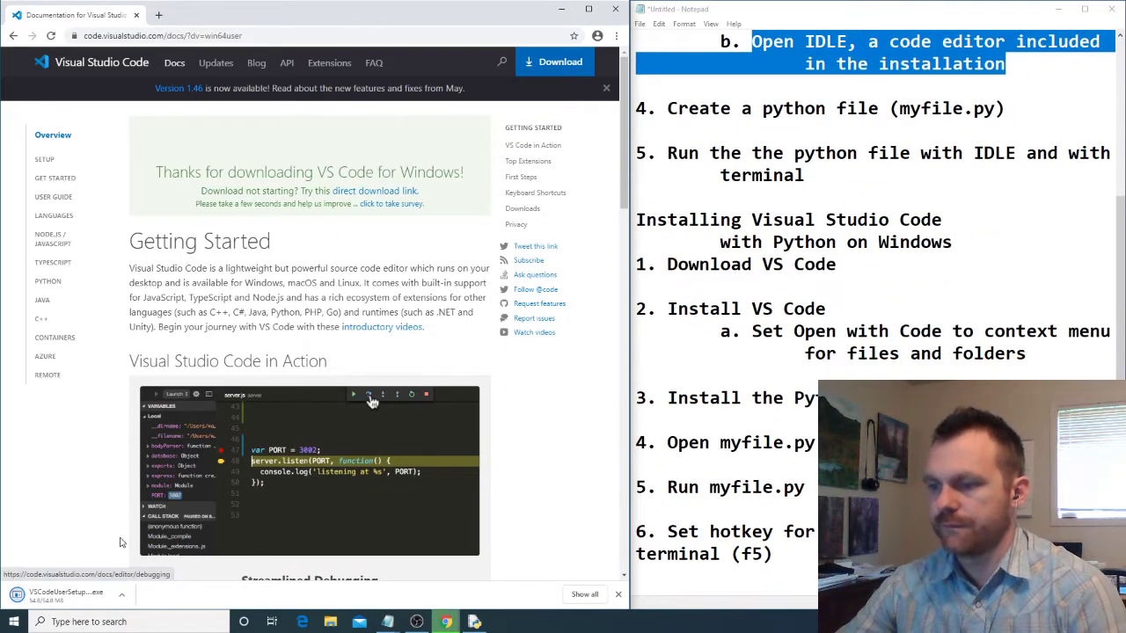
click(53, 594)
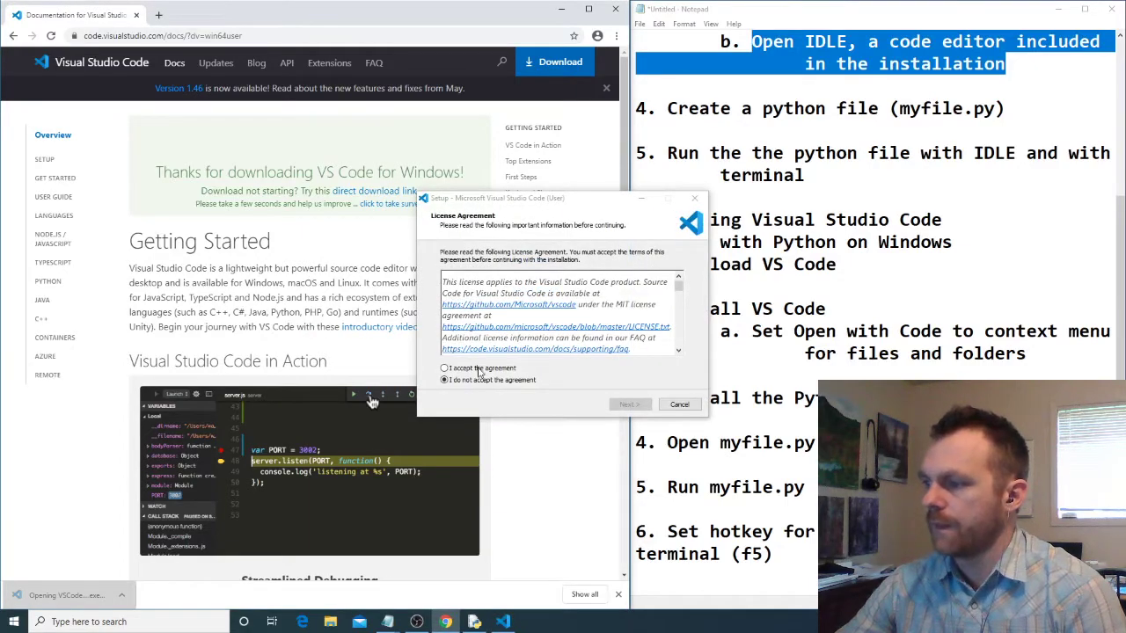
- Accept the license agreement and keep the default destination location and Start Menu folder in the setup
click(479, 368)
click(628, 404)
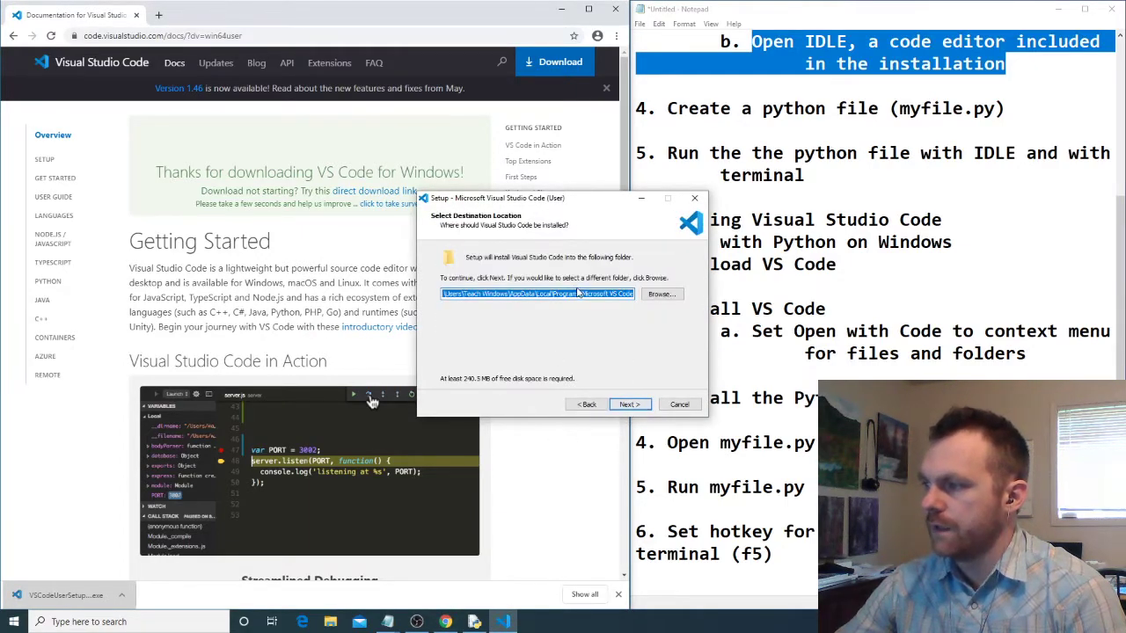
click(628, 404)
drag(532, 200, 325, 159)
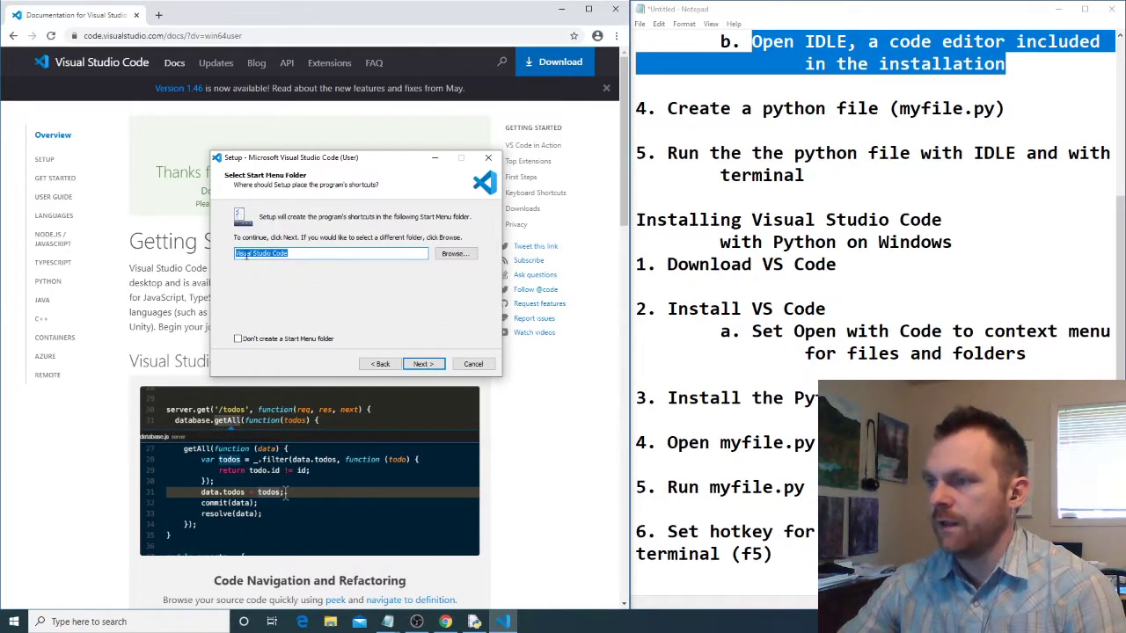
click(423, 363)
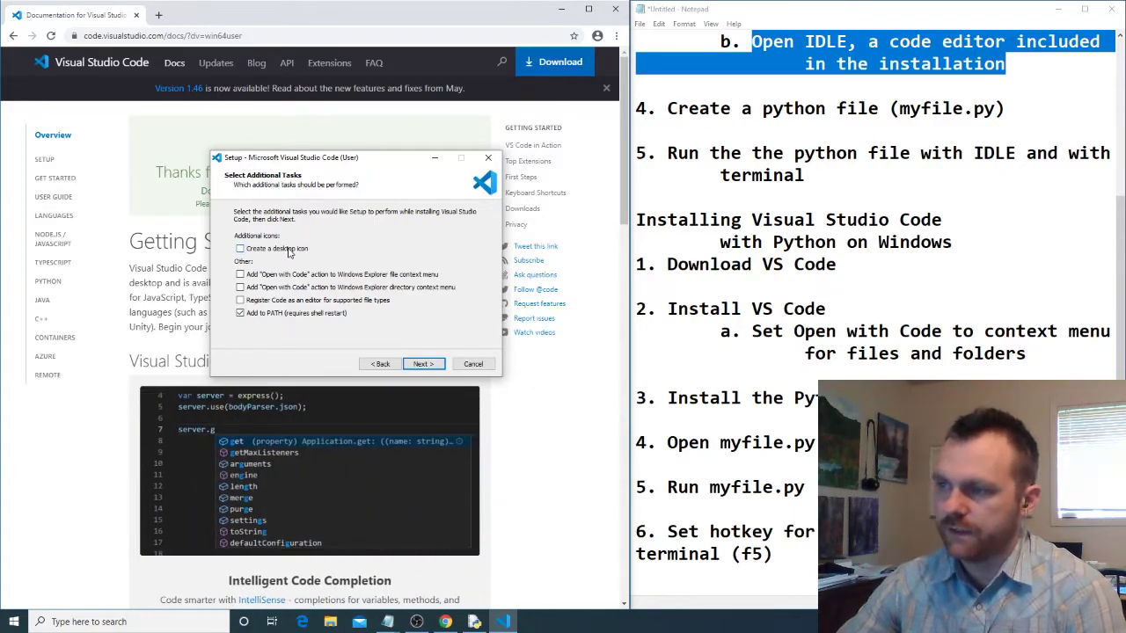
- Enable both "Open with Code" context menu actions and registering Code as an editor for supported file types, and run the installation
click(240, 274)
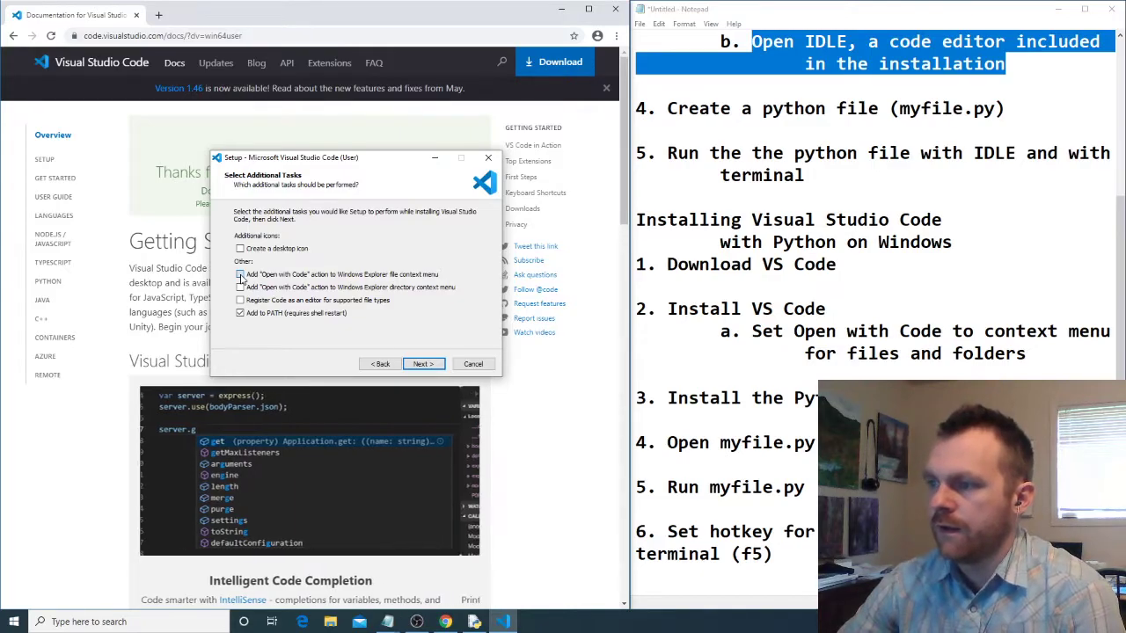
click(240, 288)
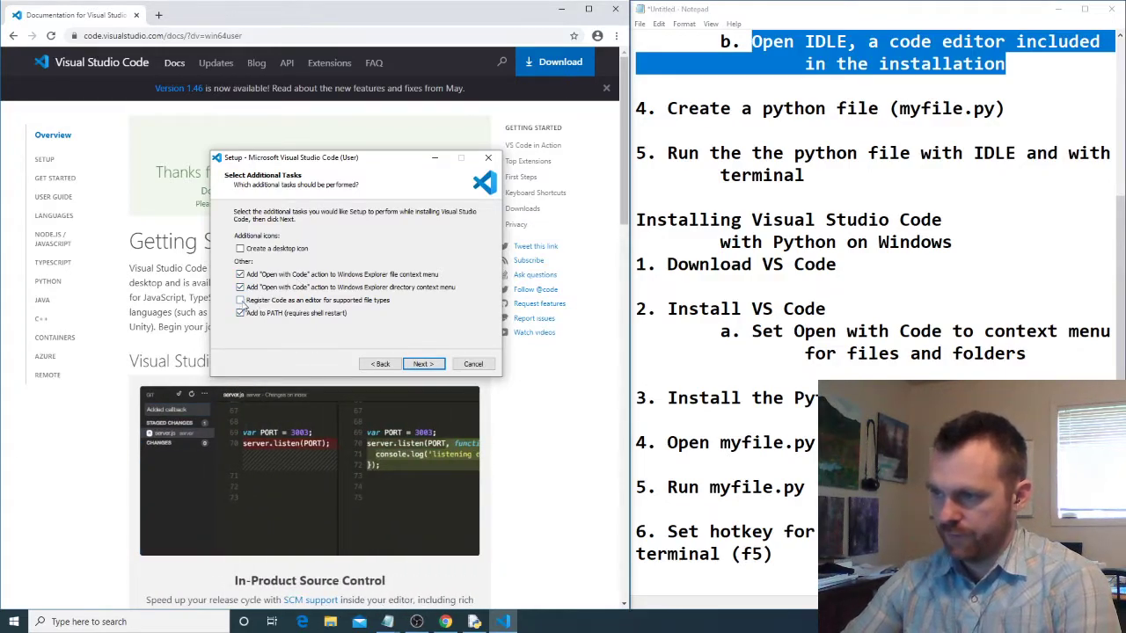
click(275, 303)
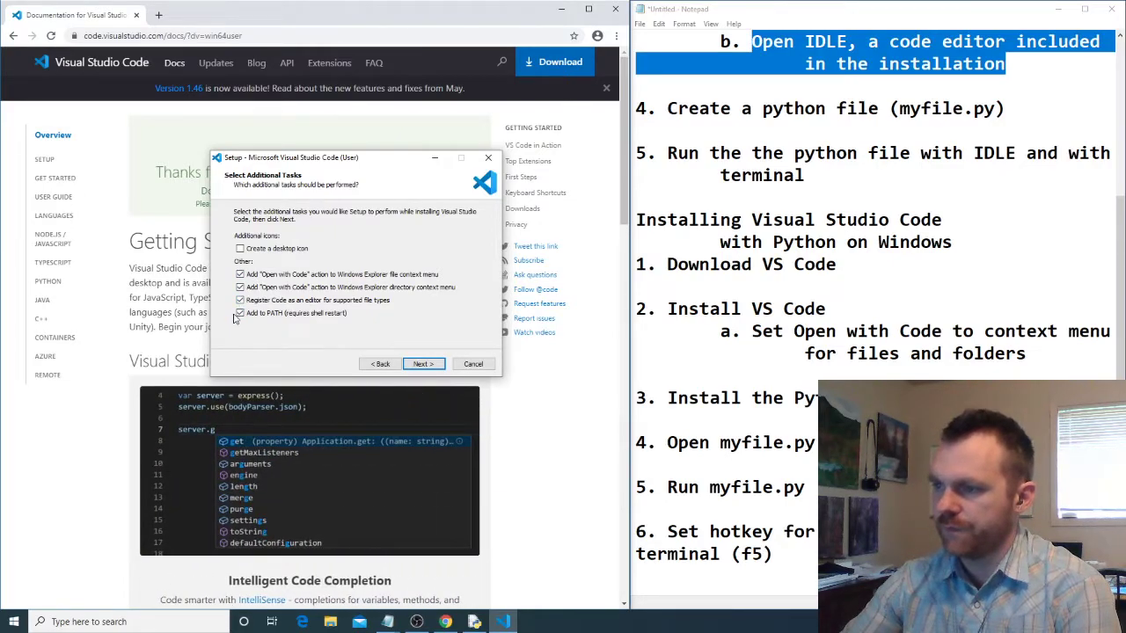
click(423, 364)
click(423, 364)
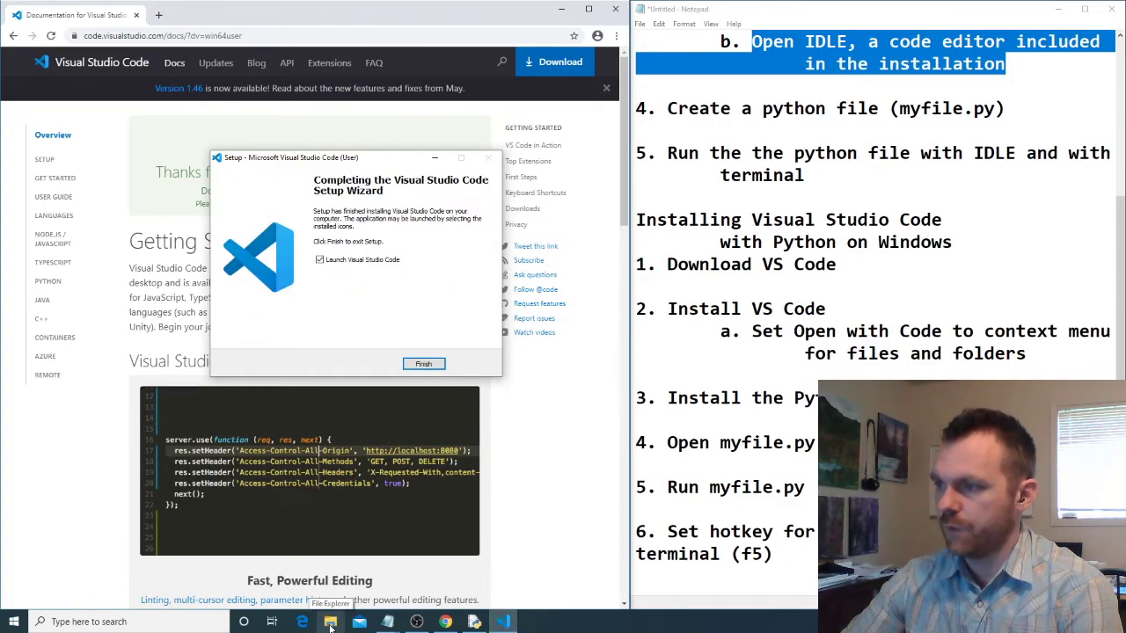
- Create a new folder named A New Project in the Documents folder
click(330, 621)
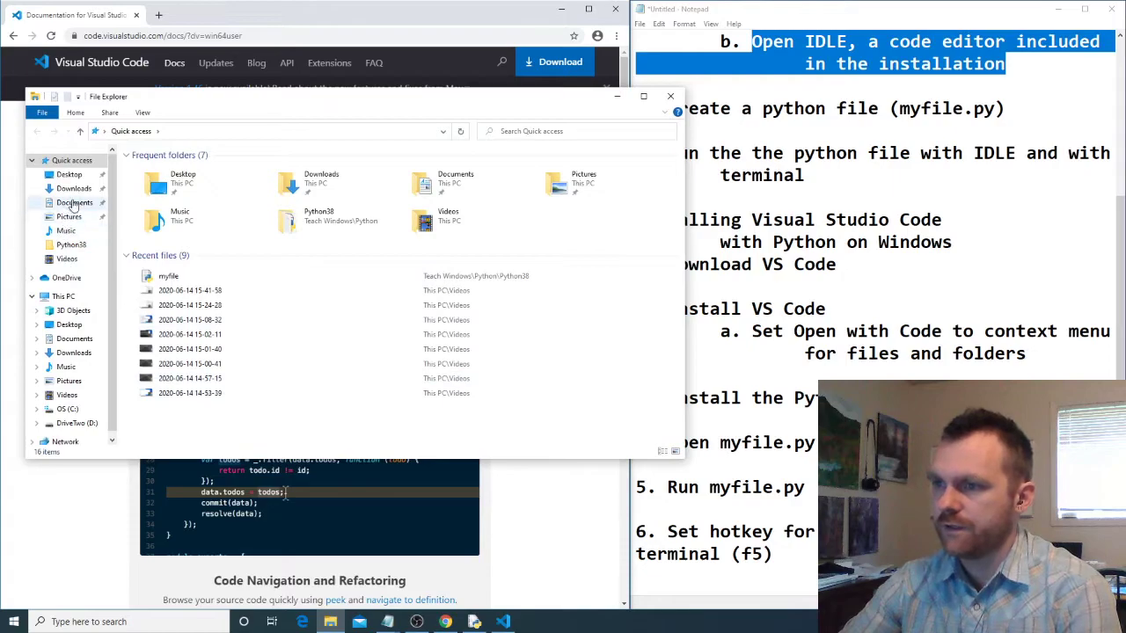
click(72, 204)
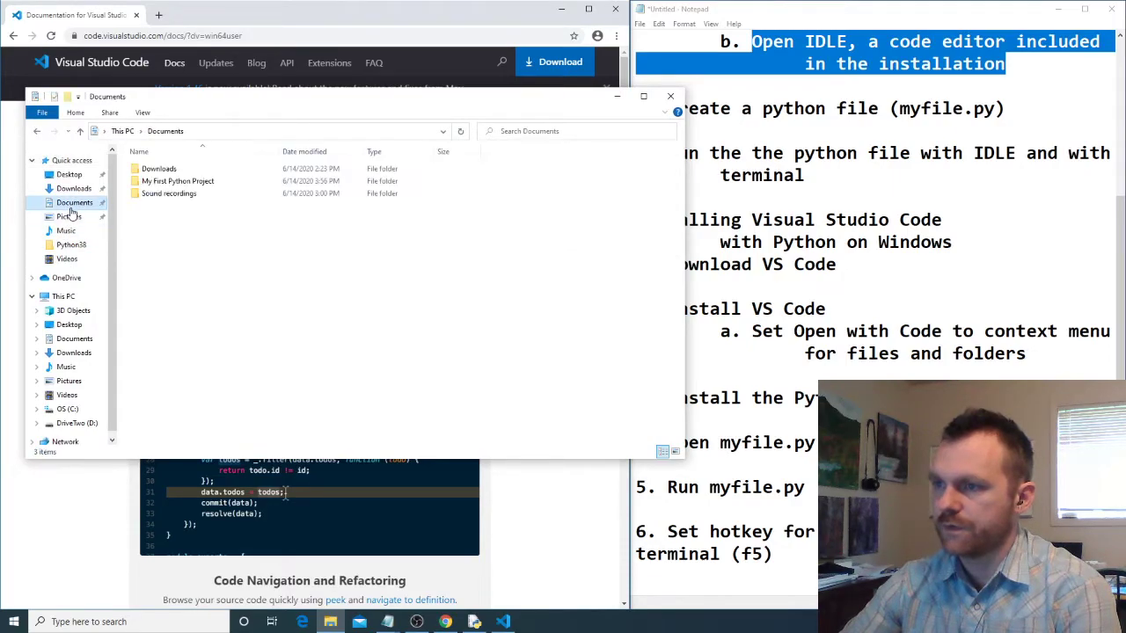
click(189, 181)
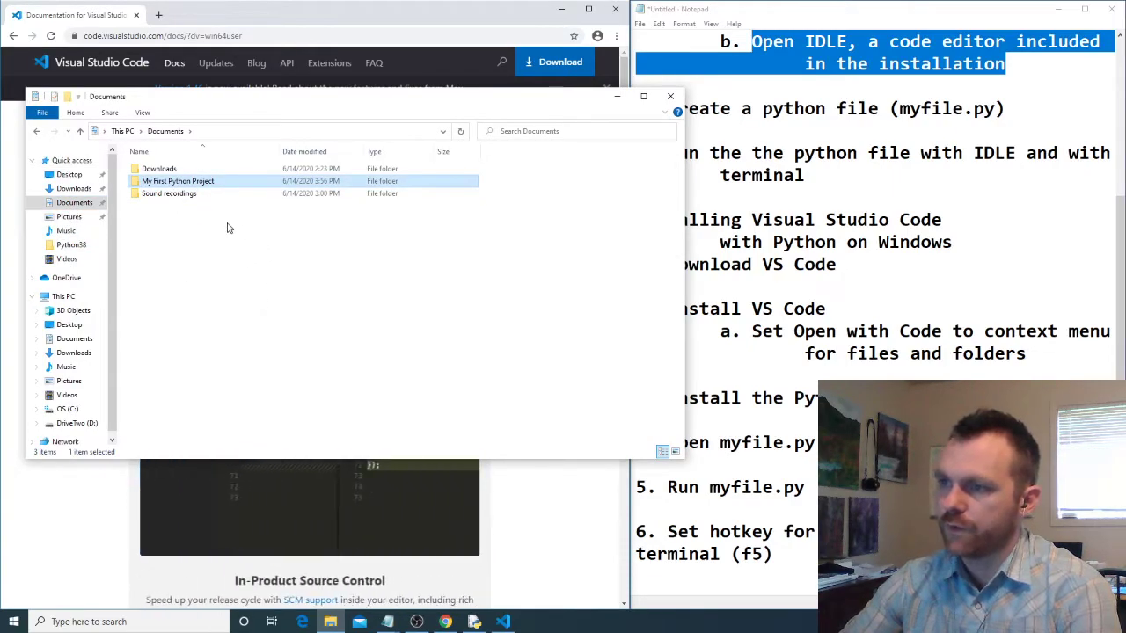
right_click(183, 237)
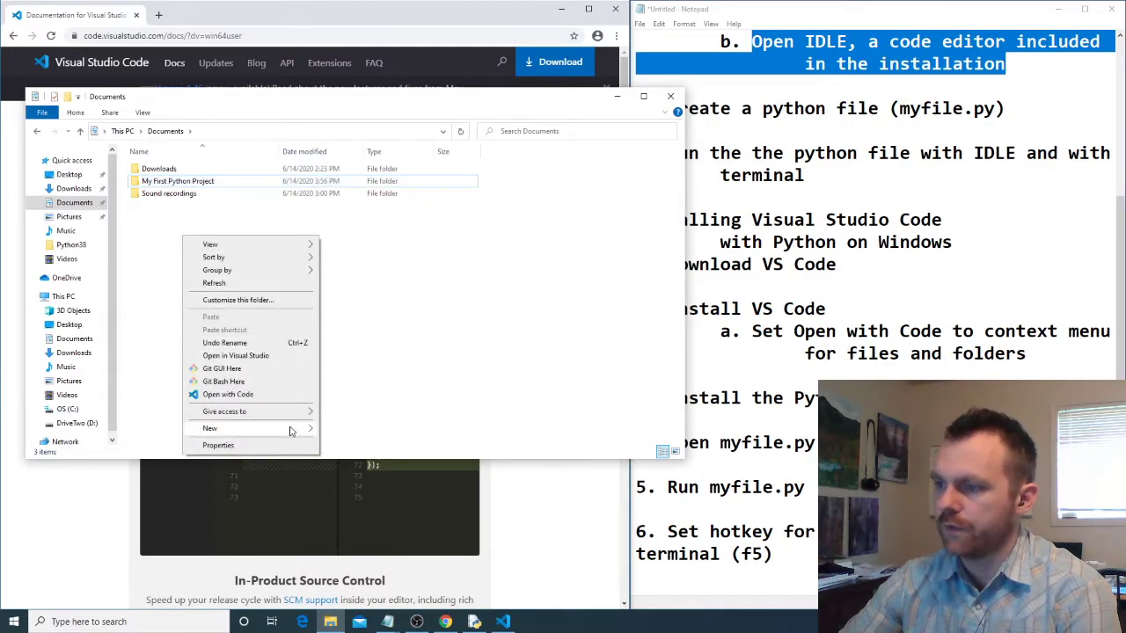
mouse_move(290, 429)
click(361, 431)
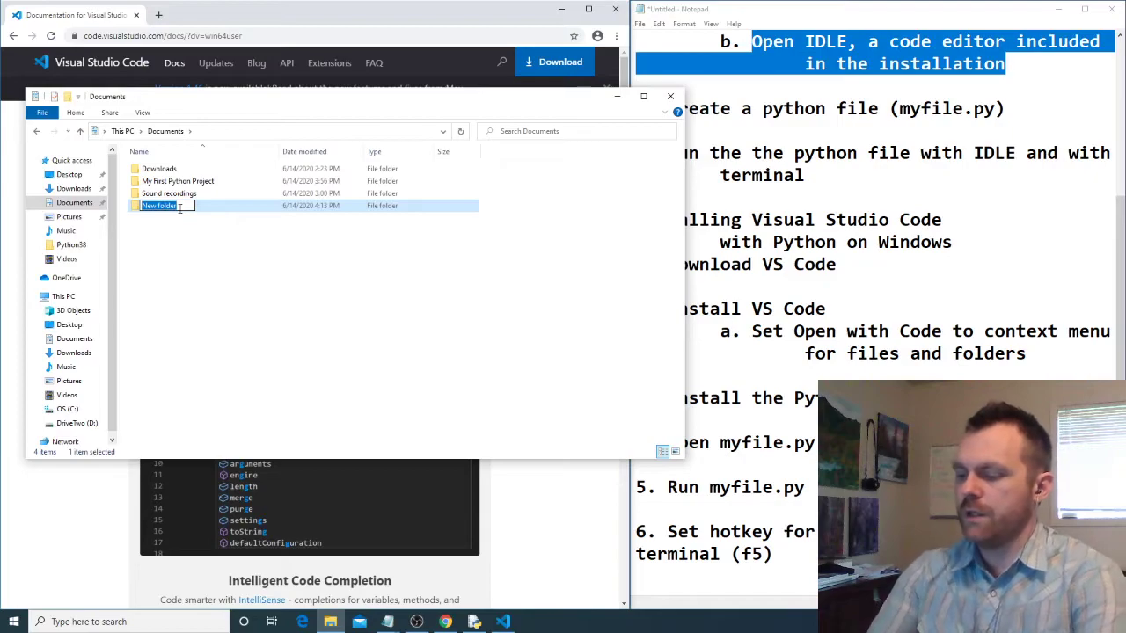
text(A New P)
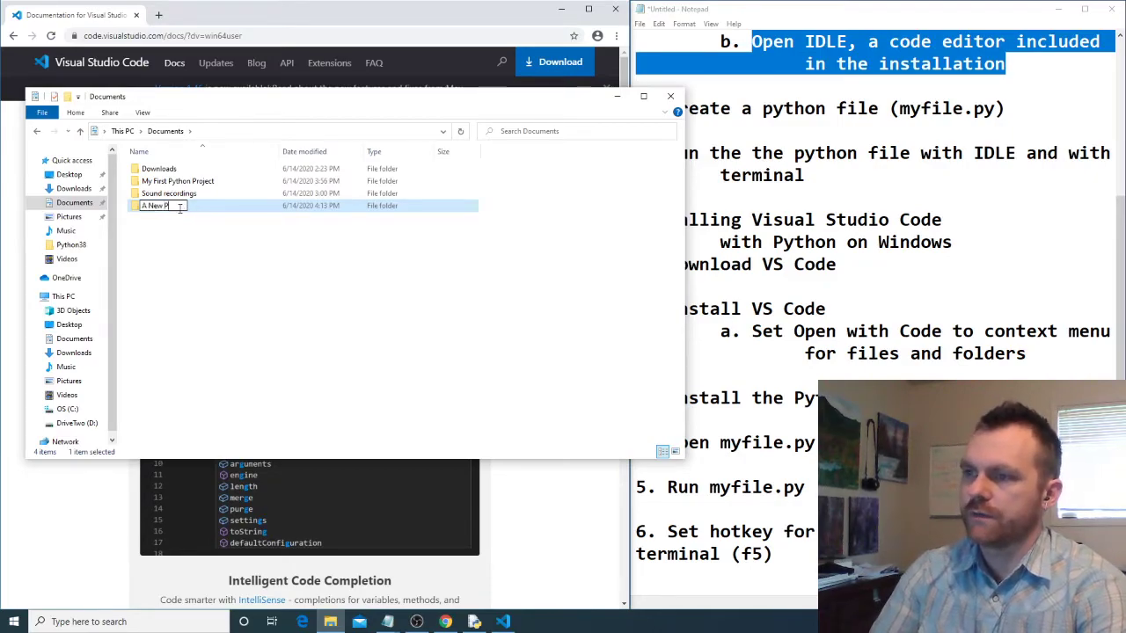
text(roject)
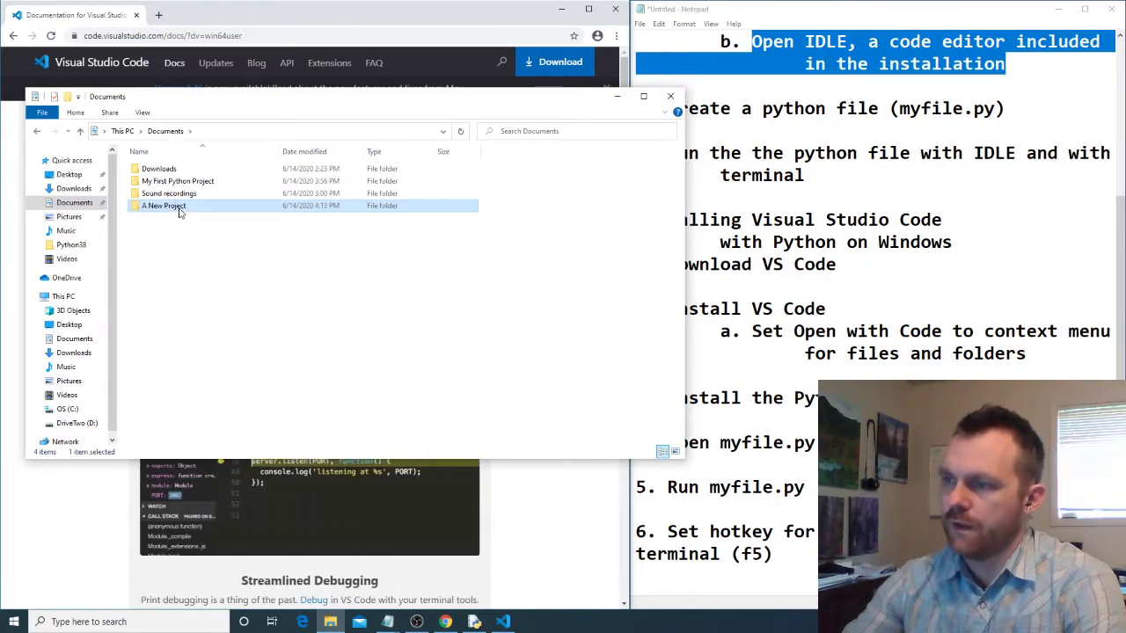
click(219, 314)
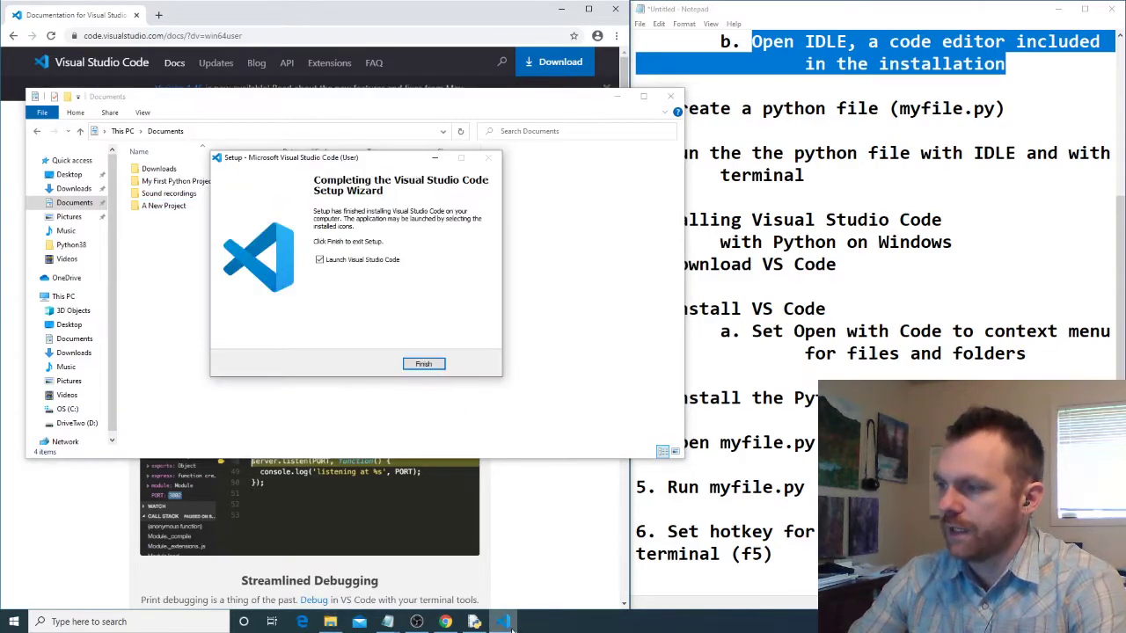
- Finish the setup with Visual Studio Code launched, and close the new python file.py and Keyboard Shortcuts editors without saving changes
click(439, 359)
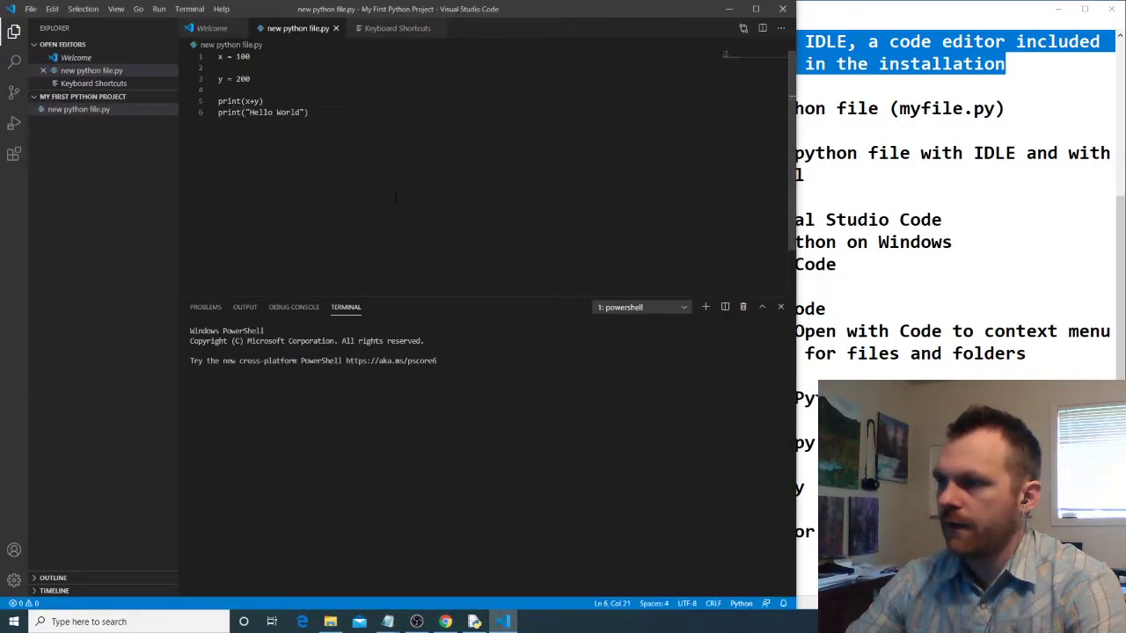
key(ctrl+a)
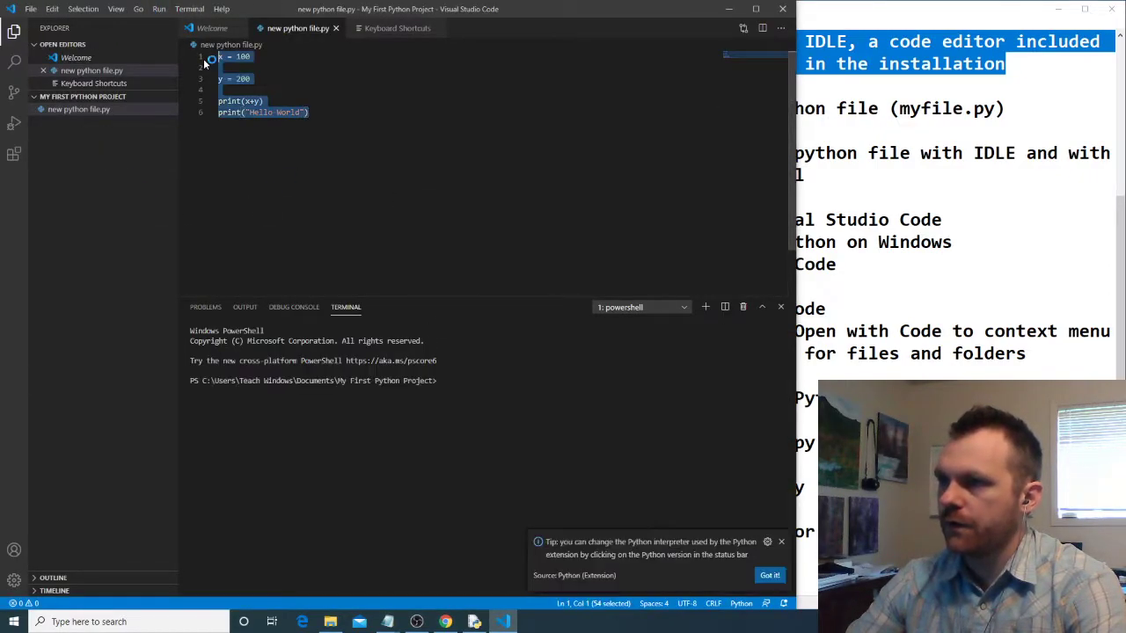
key(BackSpace)
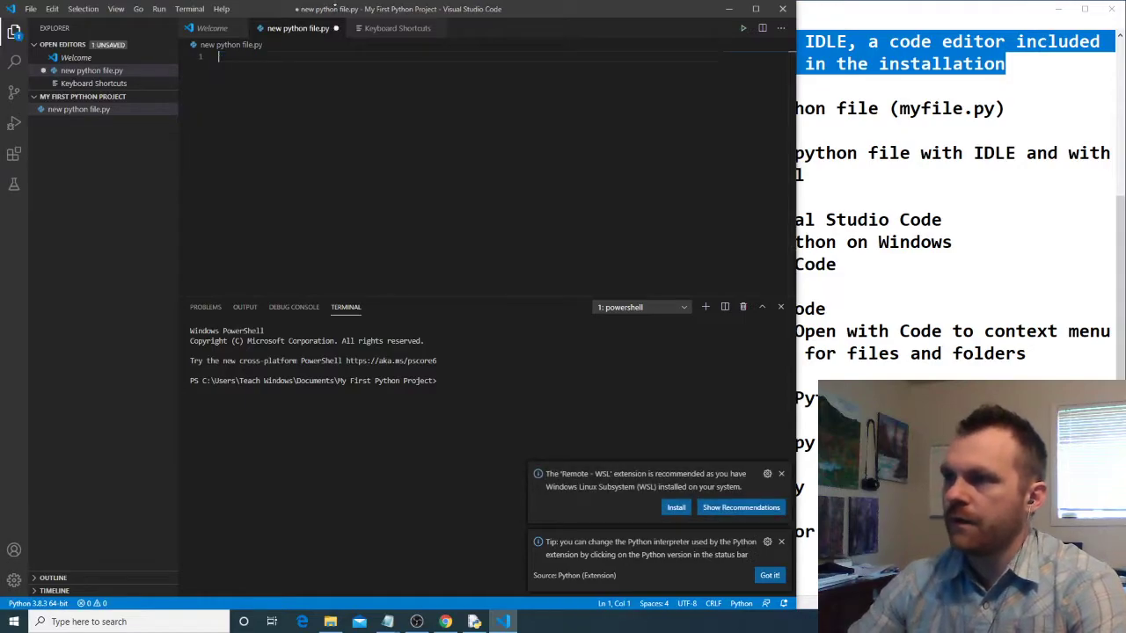
click(336, 28)
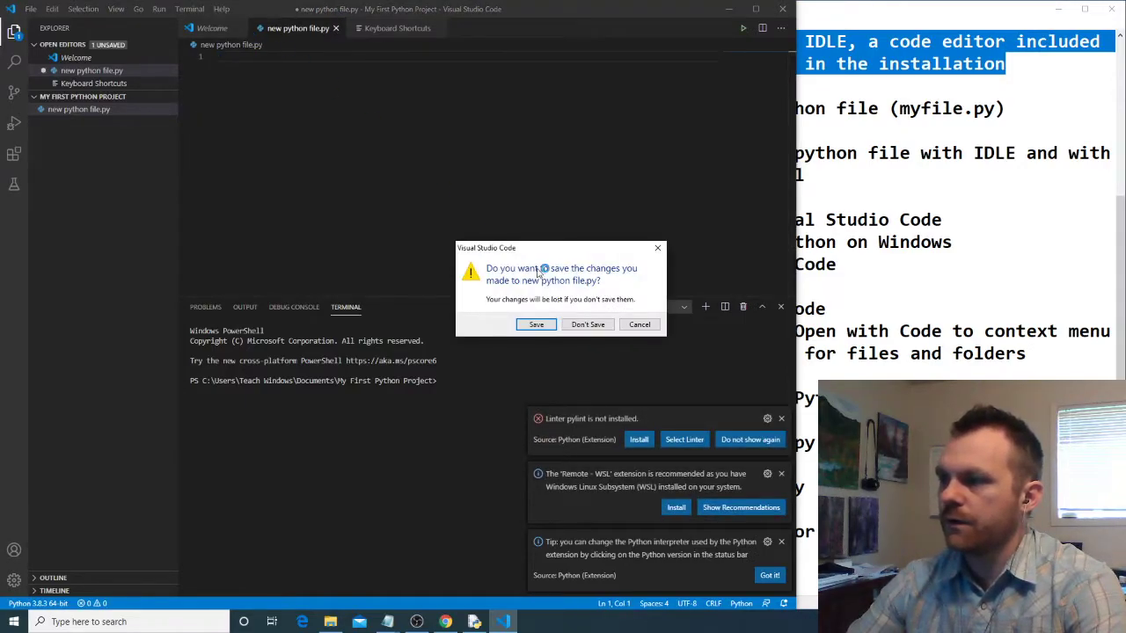
click(587, 324)
click(339, 29)
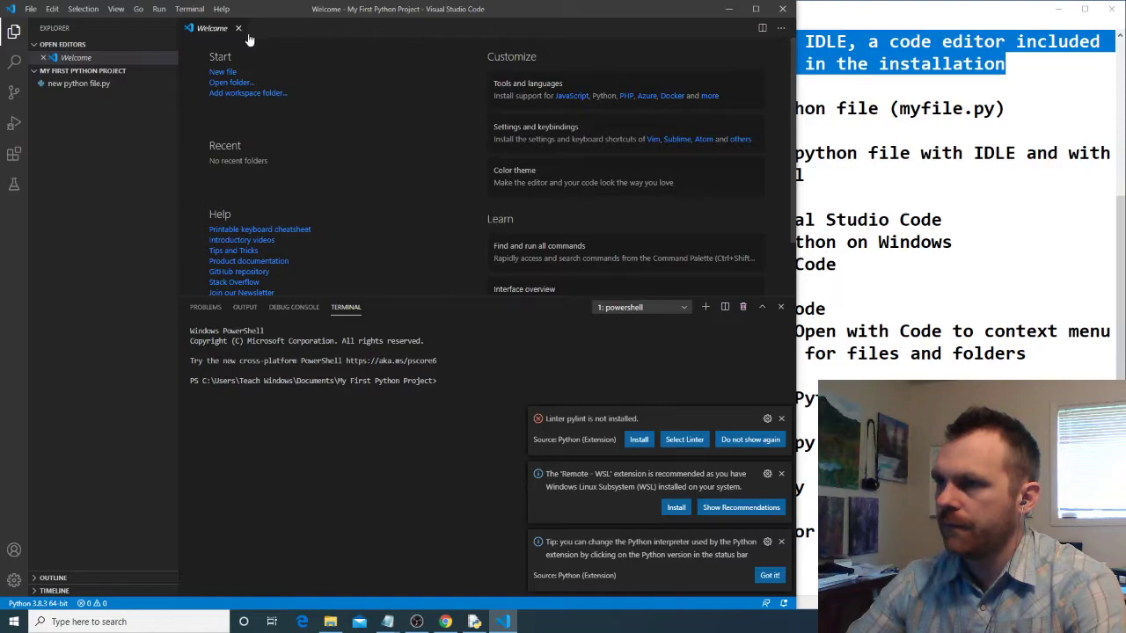
- Move the code editor window aside and open the A New Project folder from Documents in it
drag(519, 8, 791, 11)
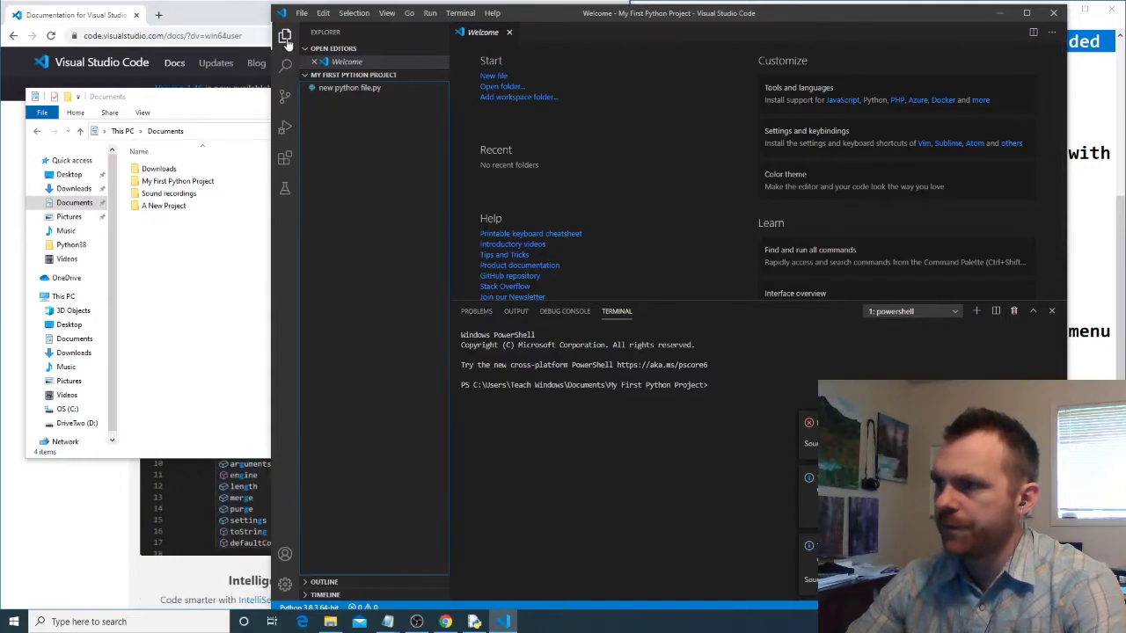
click(301, 13)
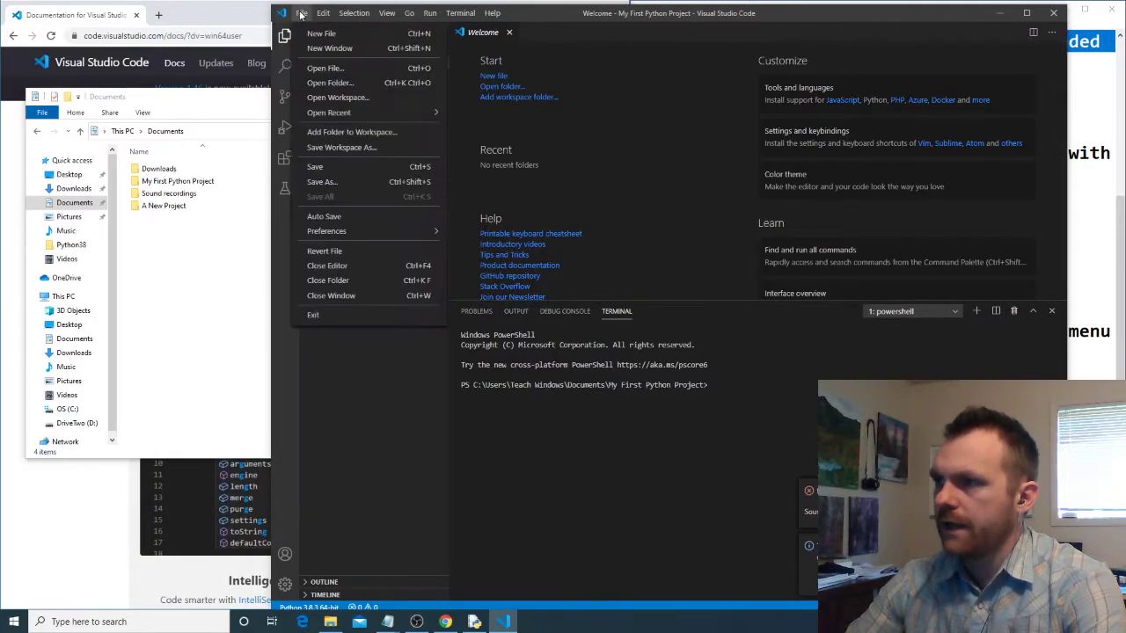
click(333, 83)
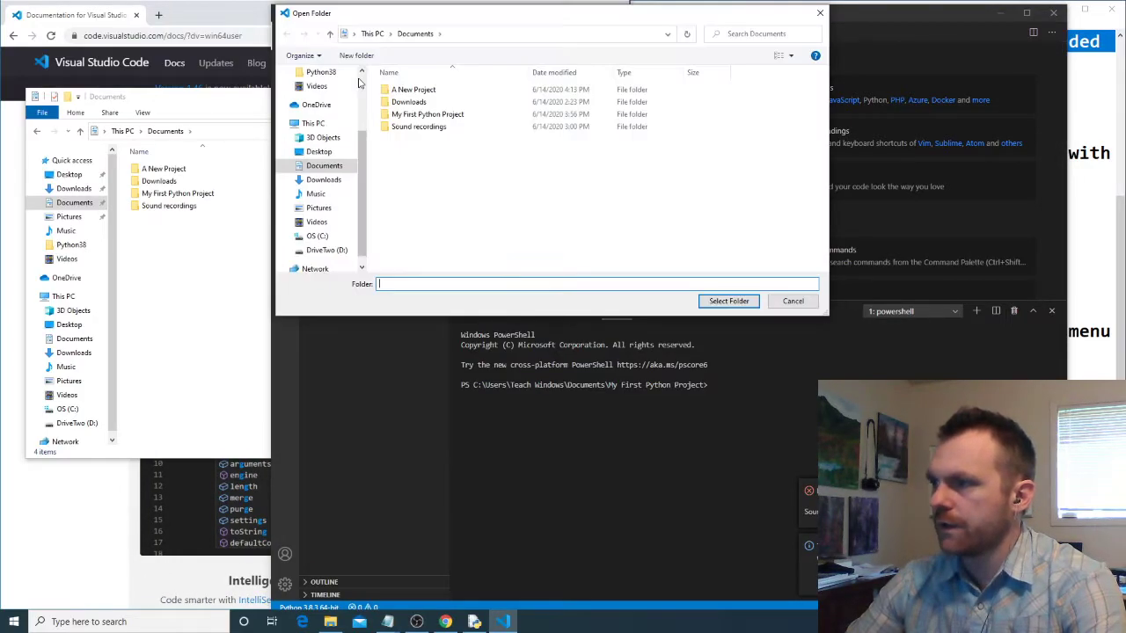
click(408, 92)
click(746, 301)
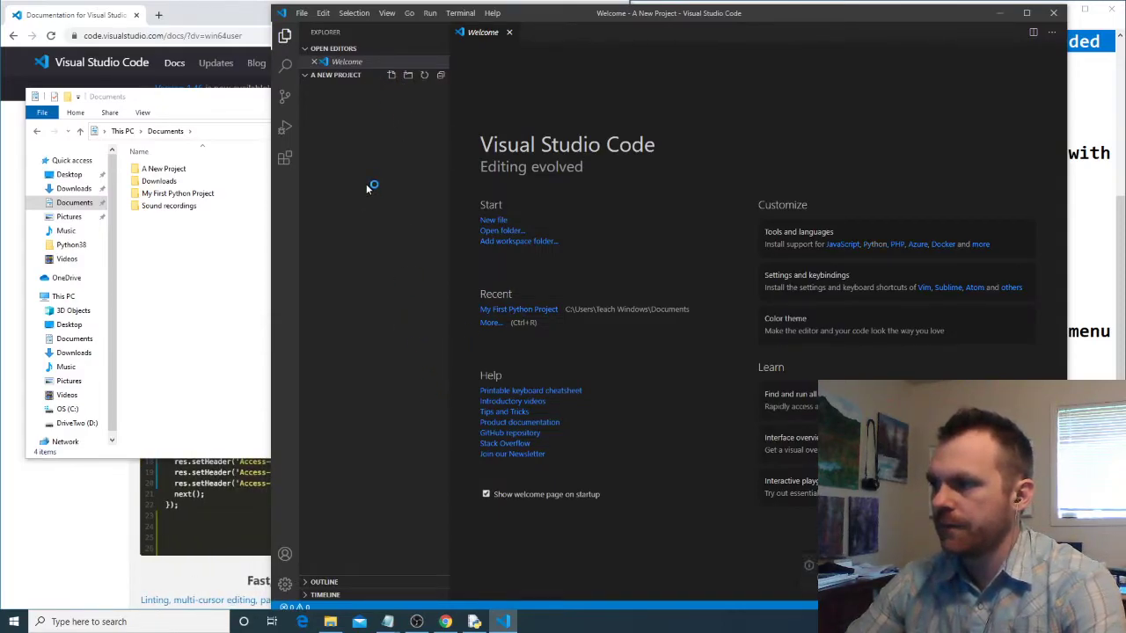
- Close Visual Studio Code and reopen the A New Project folder from File Explorer using Open with Code
click(1054, 13)
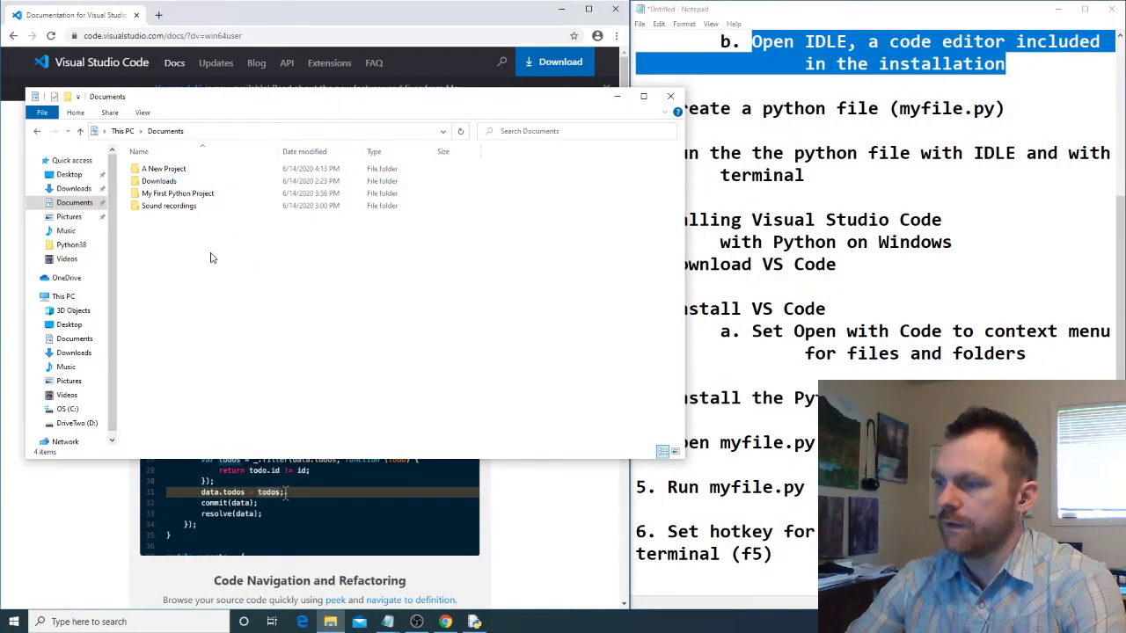
right_click(155, 173)
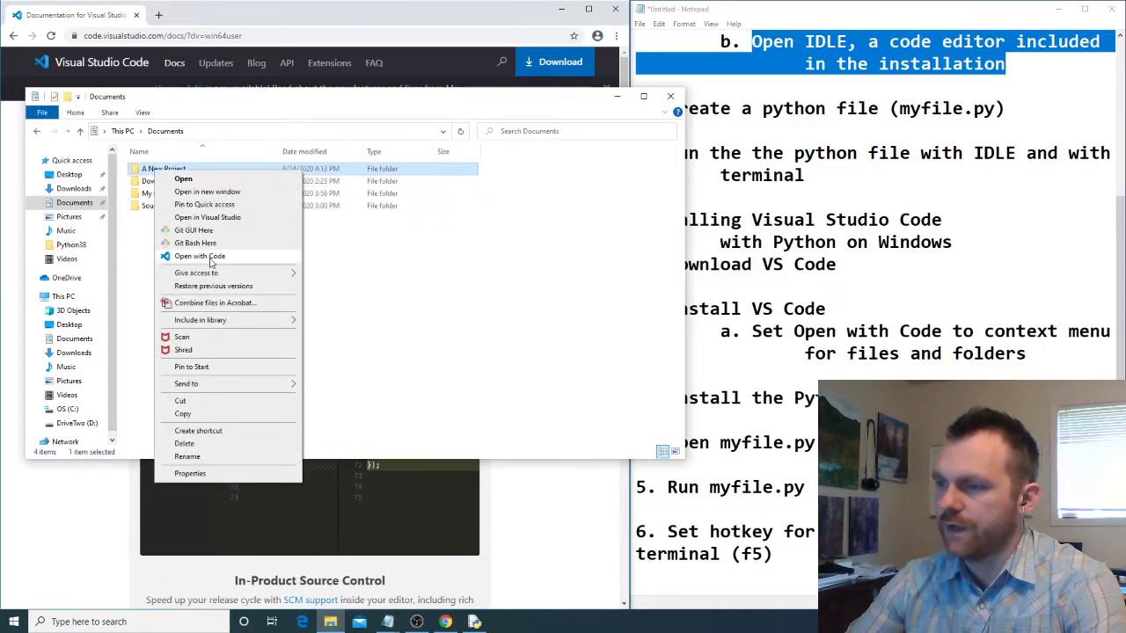
click(188, 261)
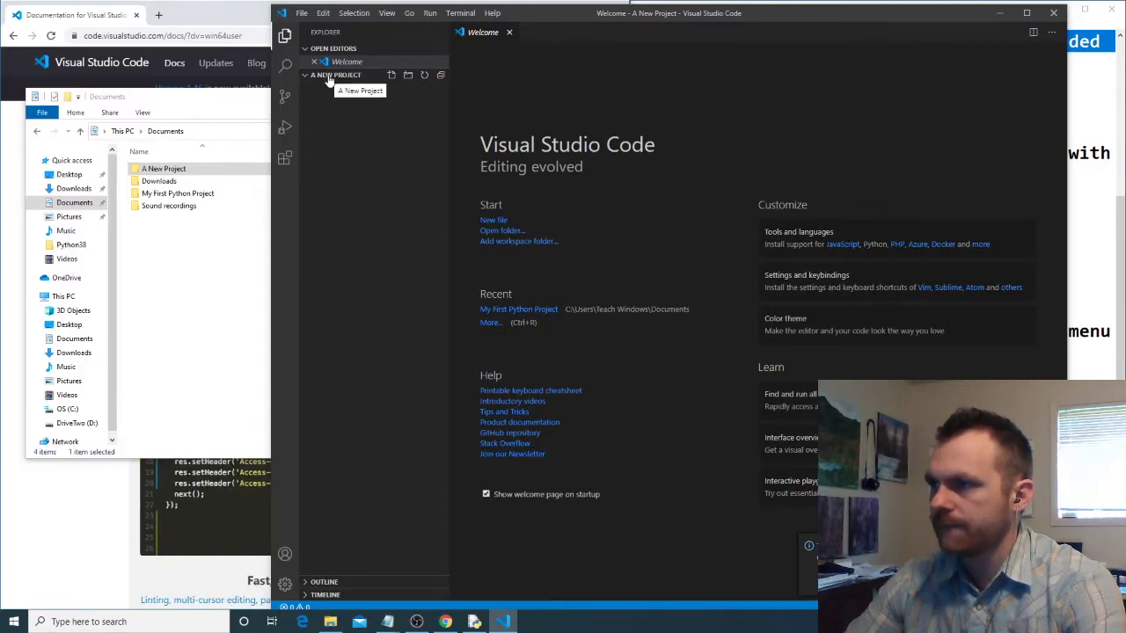
- Search the extensions marketplace for python and return to the project's file explorer
click(286, 163)
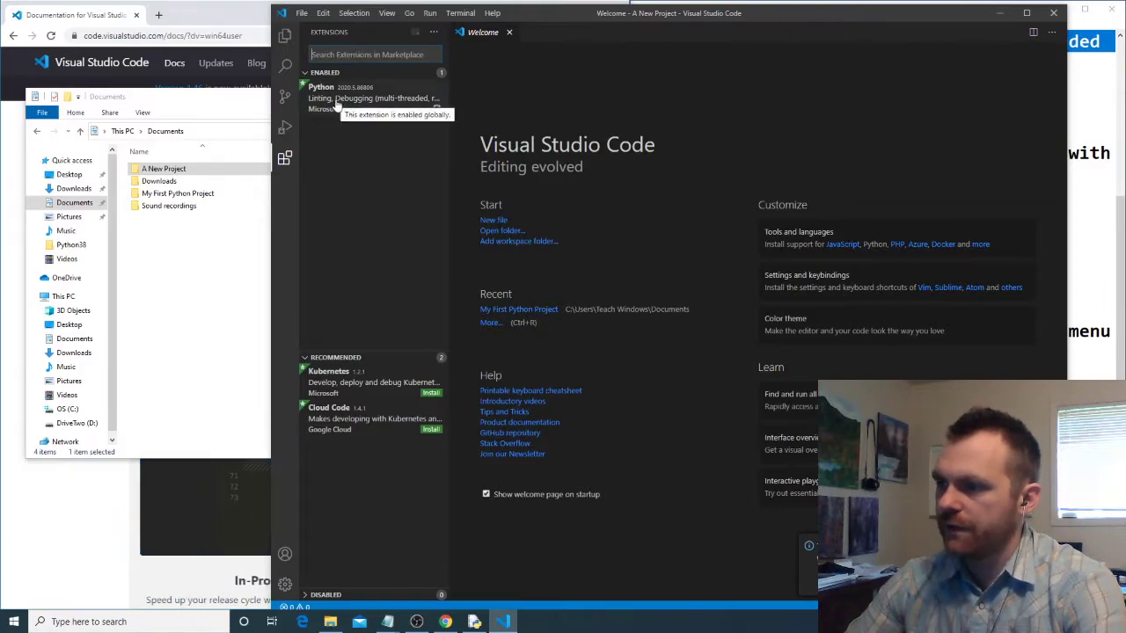
text(python)
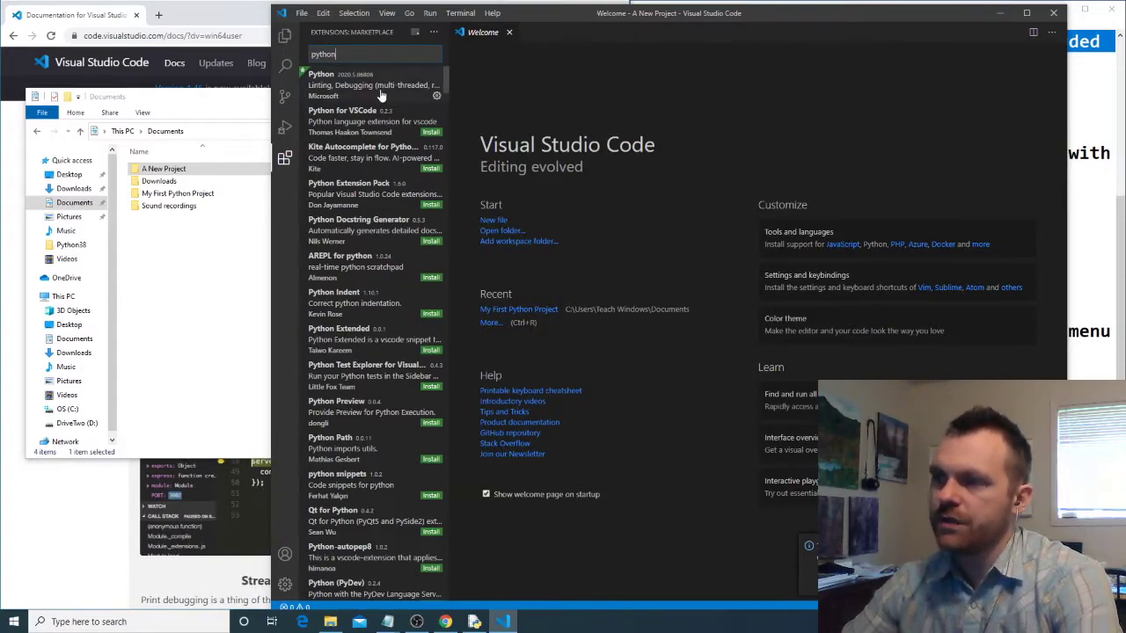
click(284, 35)
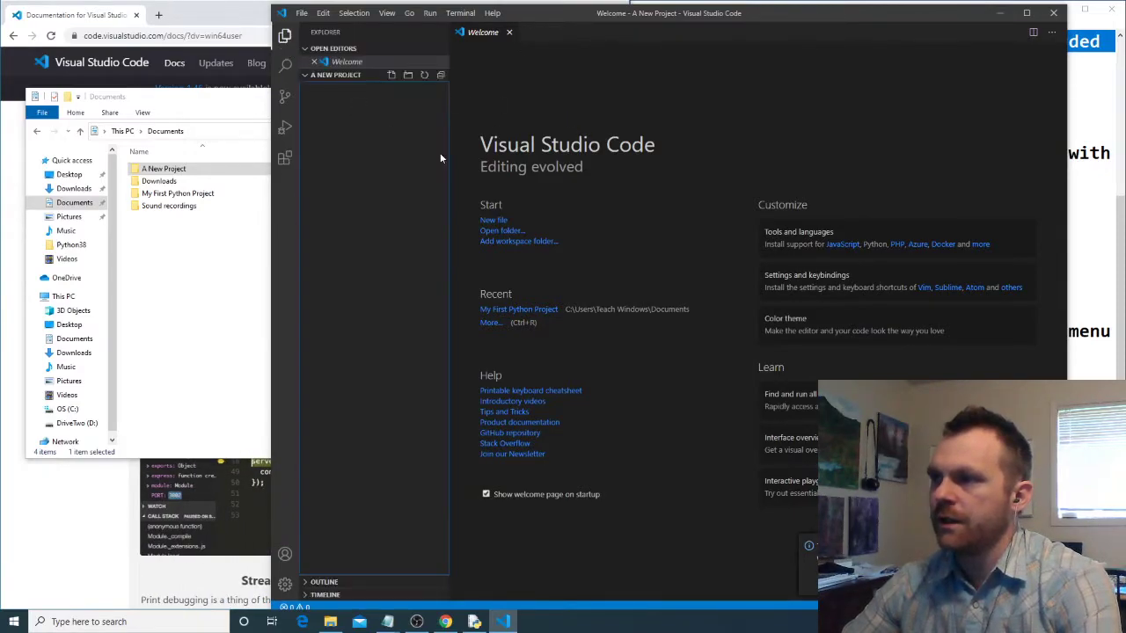
- Create a file named a python file.py in the A New Project folder and open it for editing
click(392, 77)
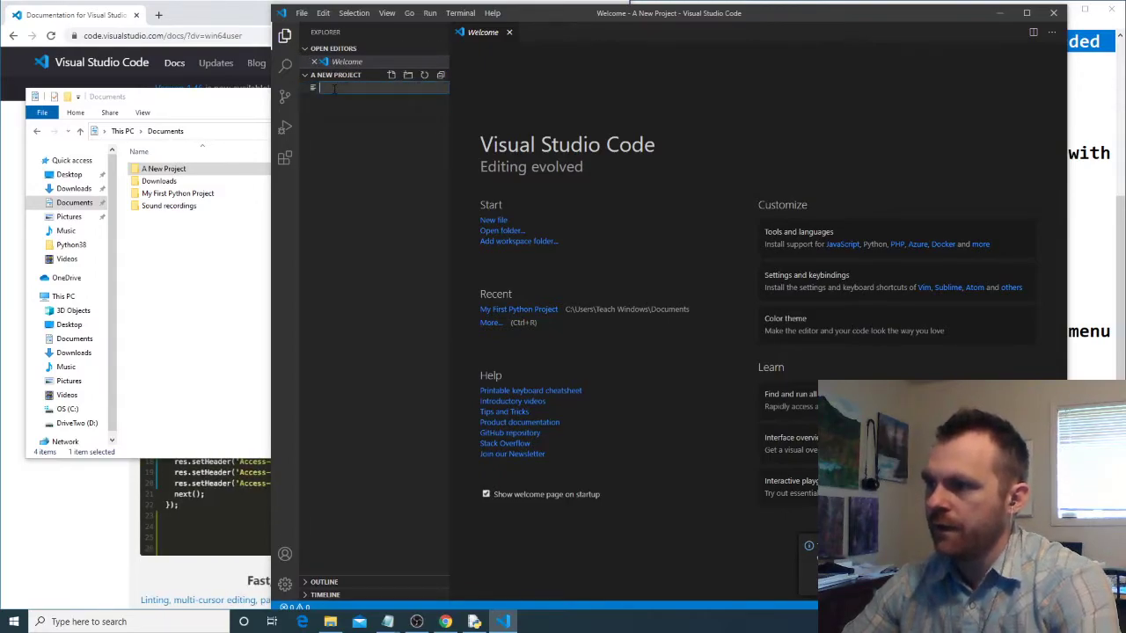
text(a)
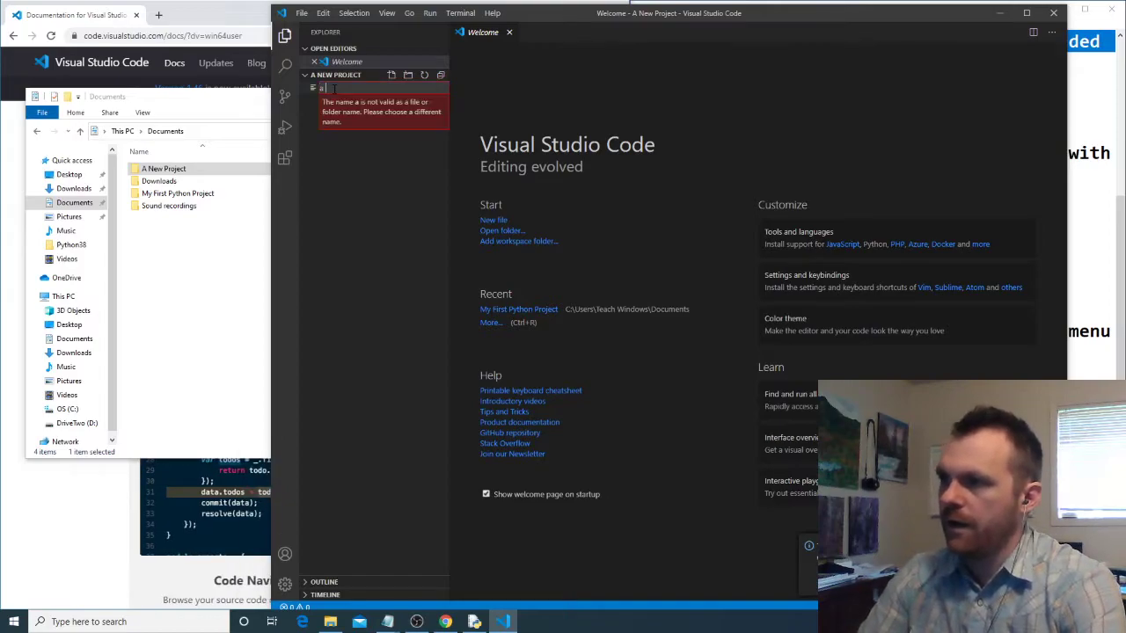
text(.python fi)
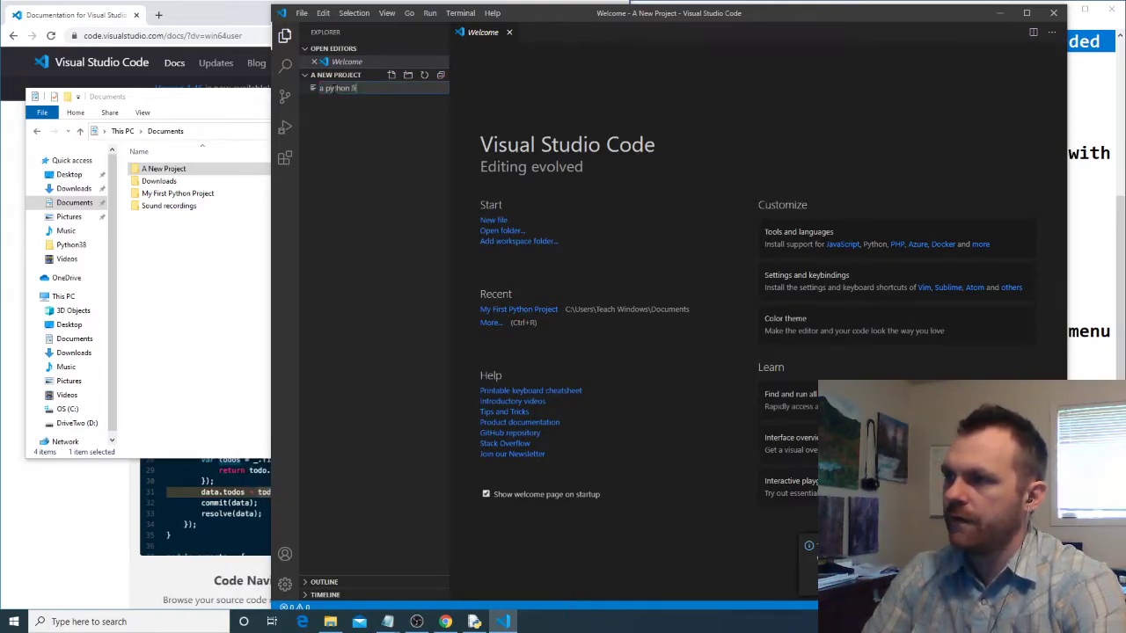
text(le.py)
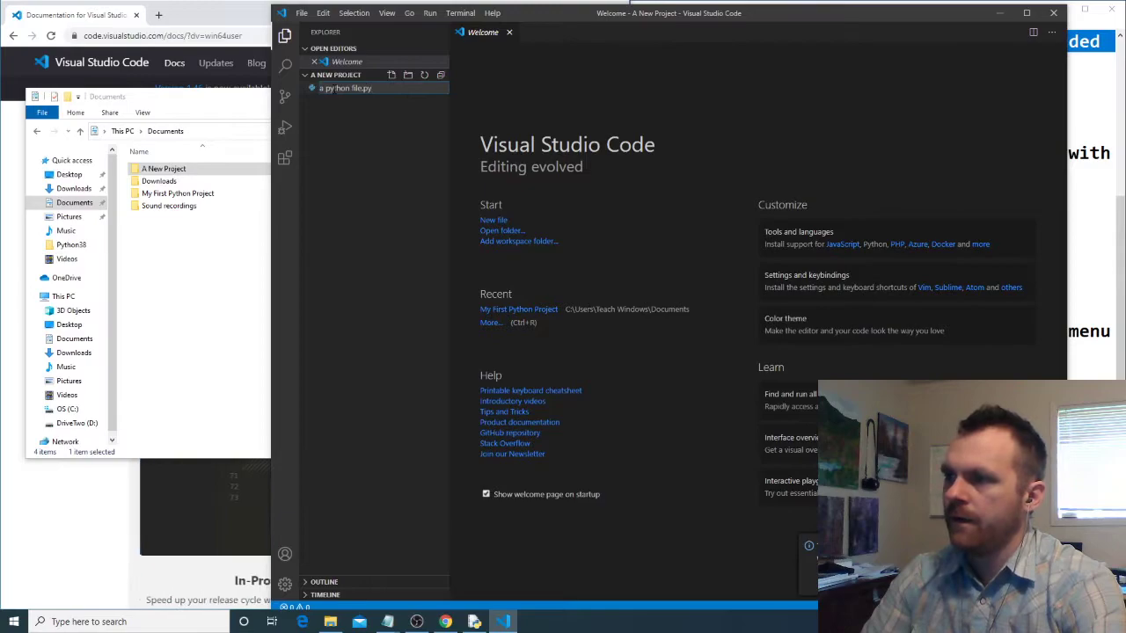
key(Return)
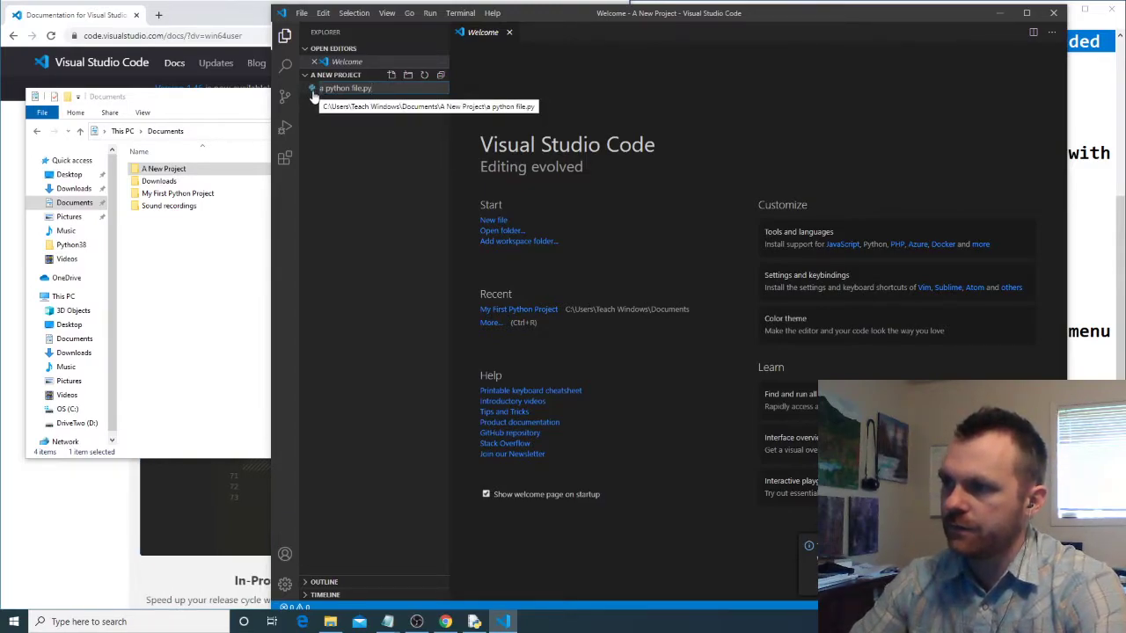
double_click(382, 88)
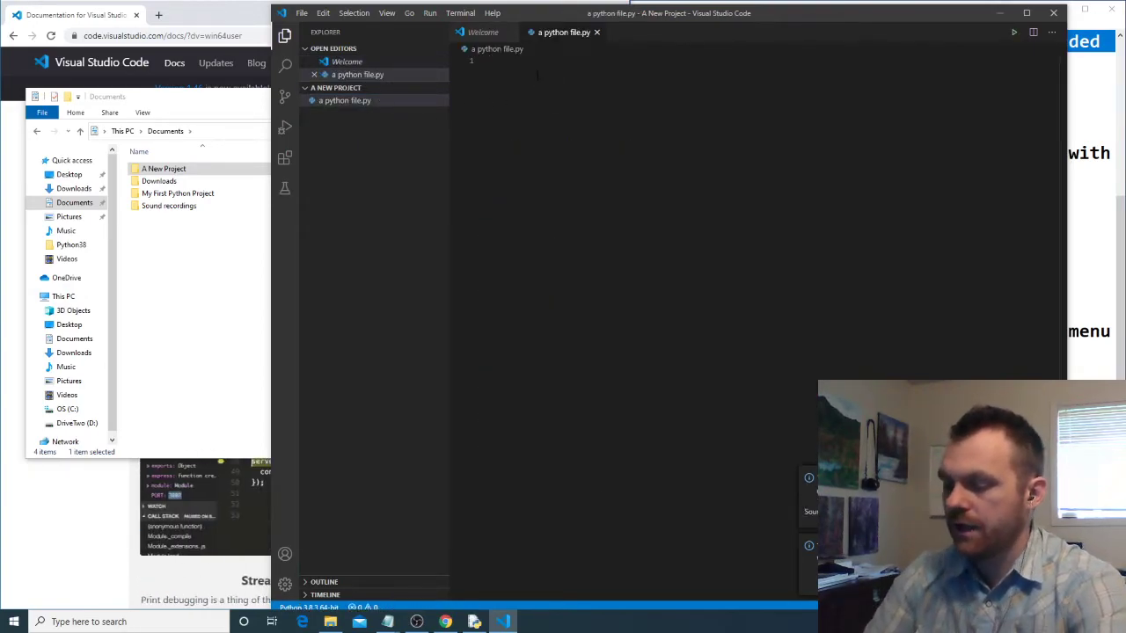
- Define the variables x = 100 and y = 200 in a python file.py, separated by a blank line
text(x)
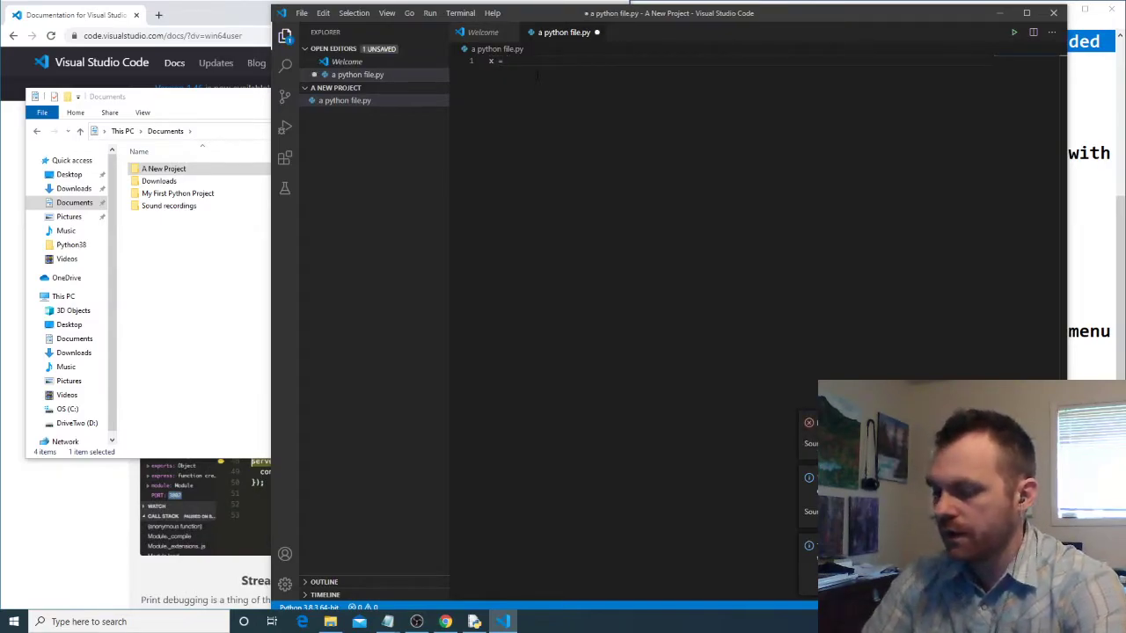
text( = 100)
key(Return)
key(Return)
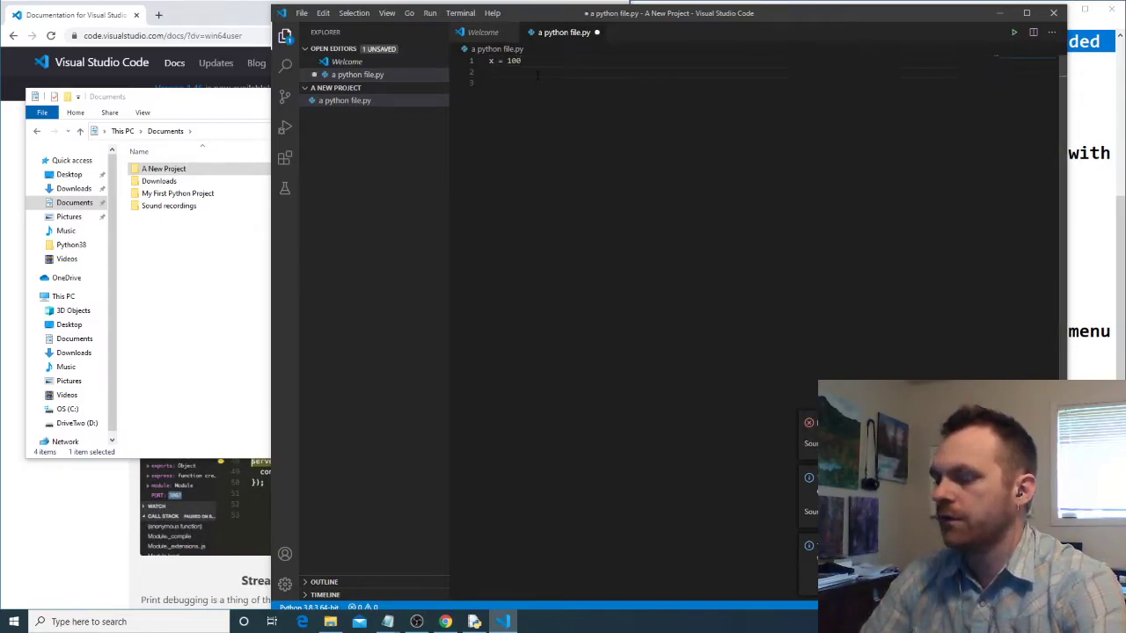
text(y =)
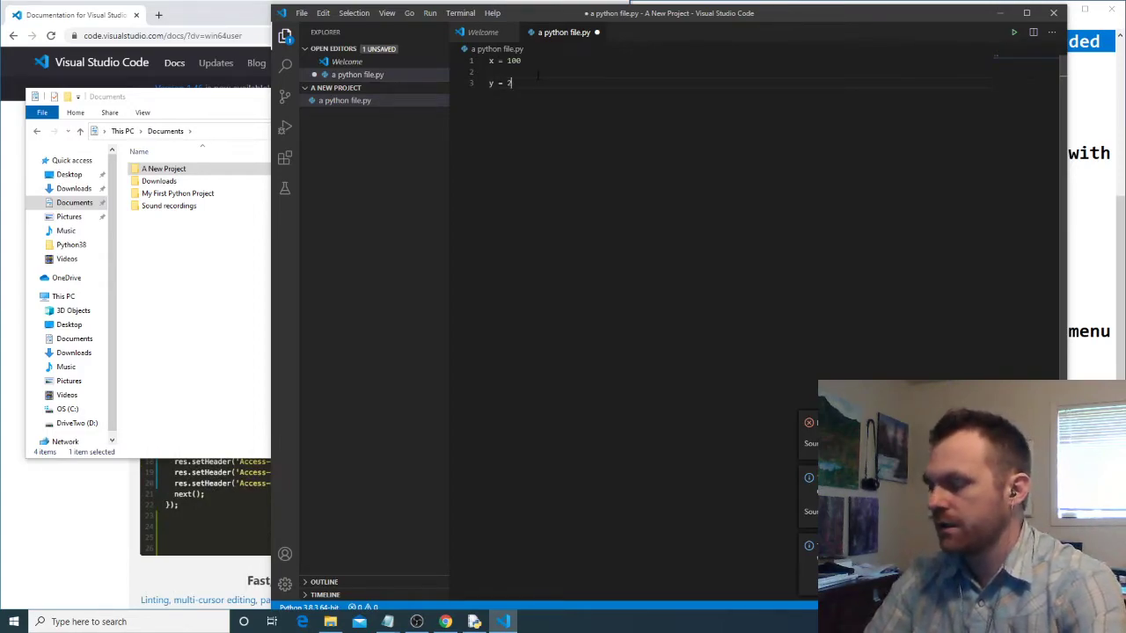
text( 200)
key(Return)
key(Return)
- Add the statements print(x + y) and print("Hello World") below the variables, with a blank line between them
text(pri)
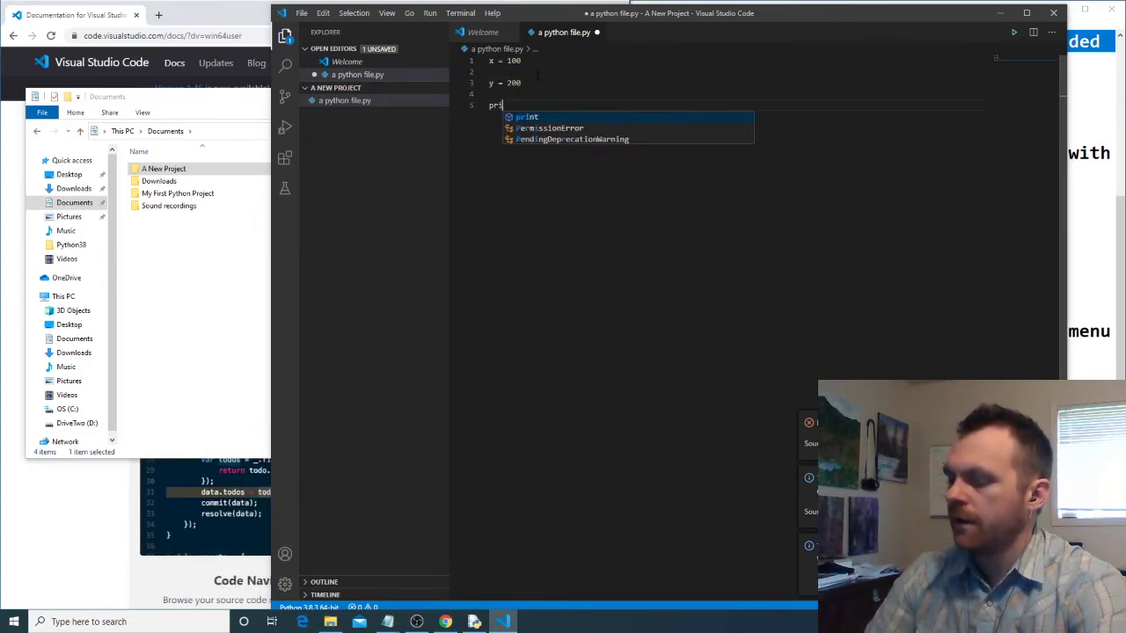
text(nt(x + y)
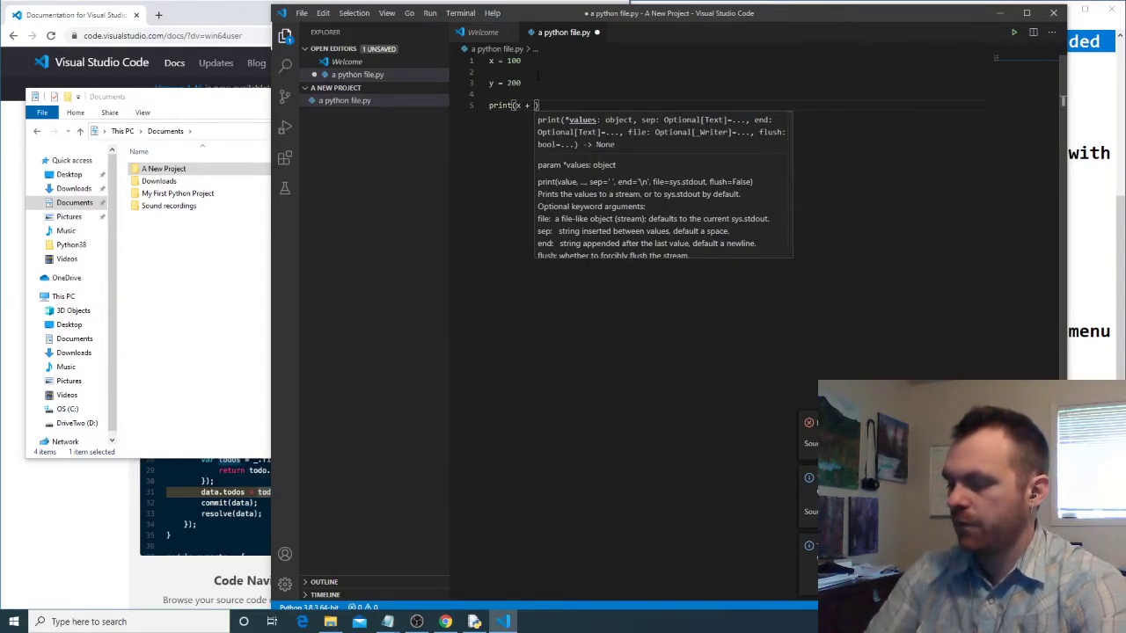
key(End)
key(Return)
key(Return)
text(print()
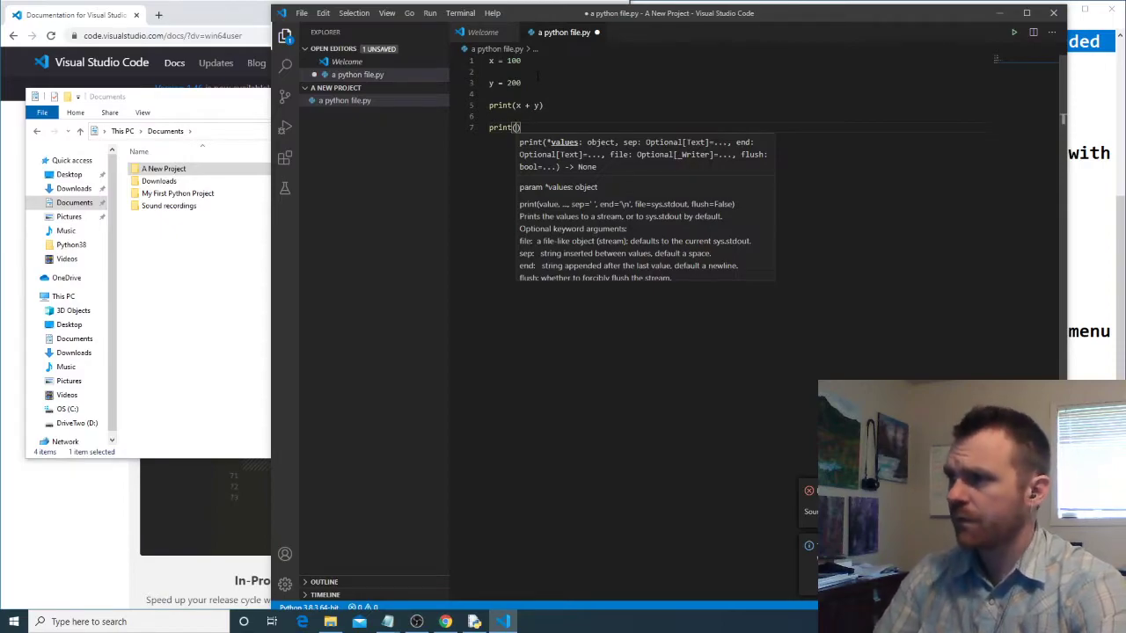
text("Hello World)
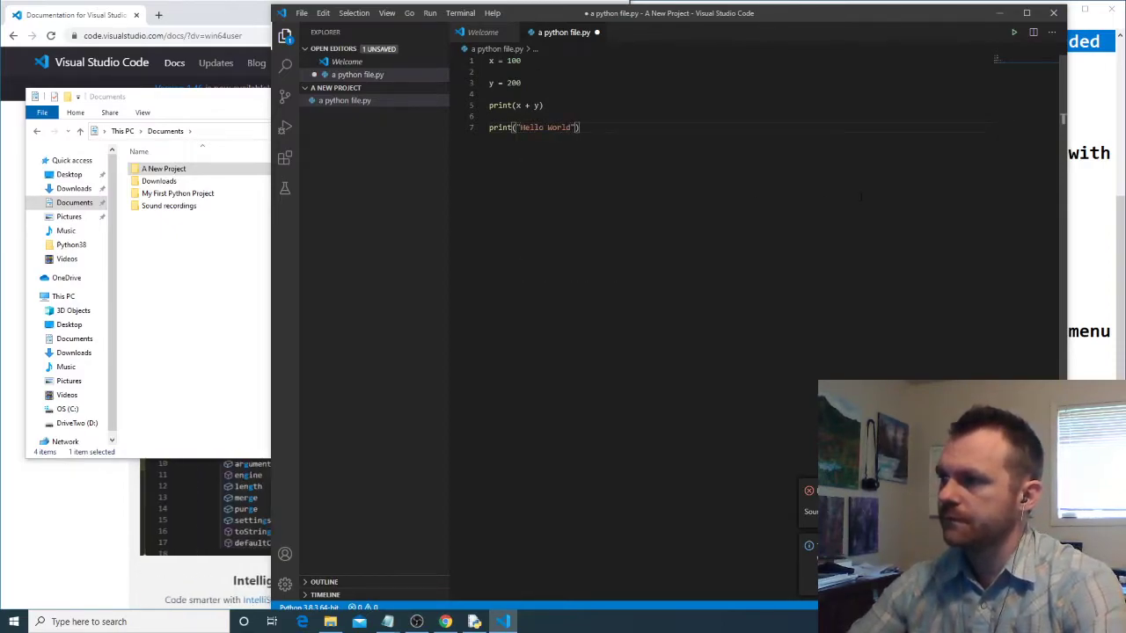
- Run a python file.py in the terminal and move the editor window to uncover the notes beside it
click(1014, 34)
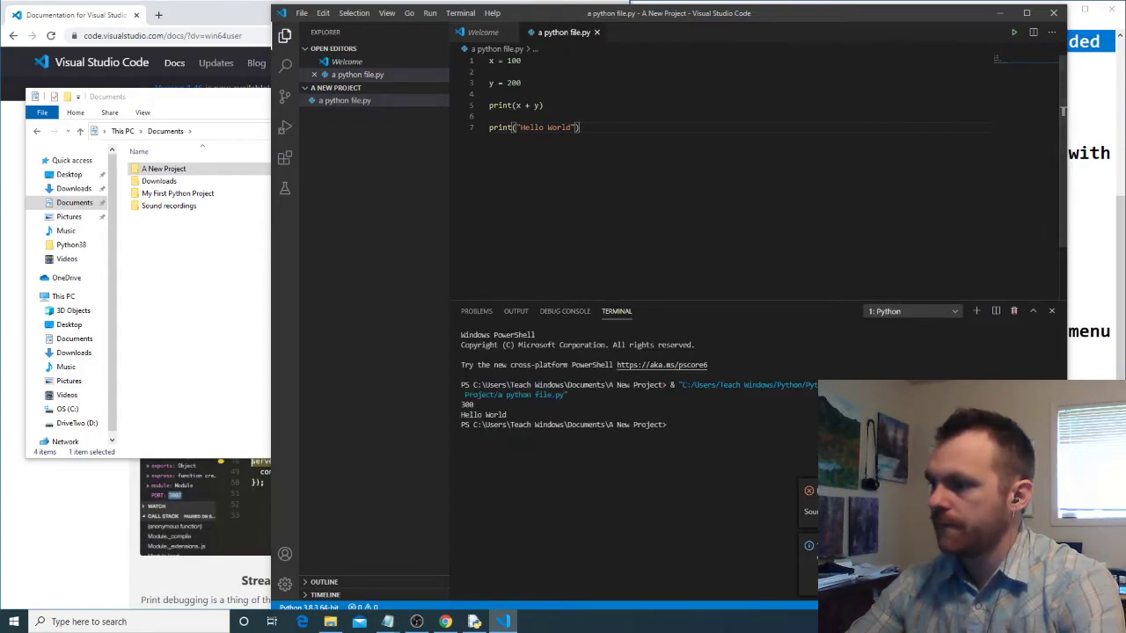
drag(519, 415, 459, 409)
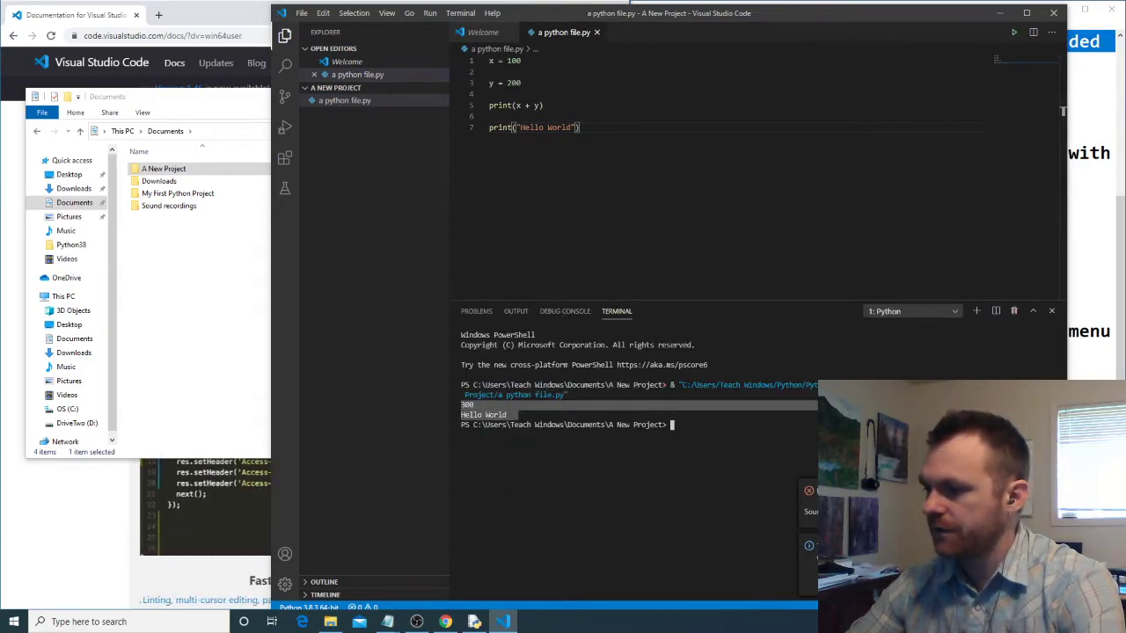
drag(785, 15, 571, 24)
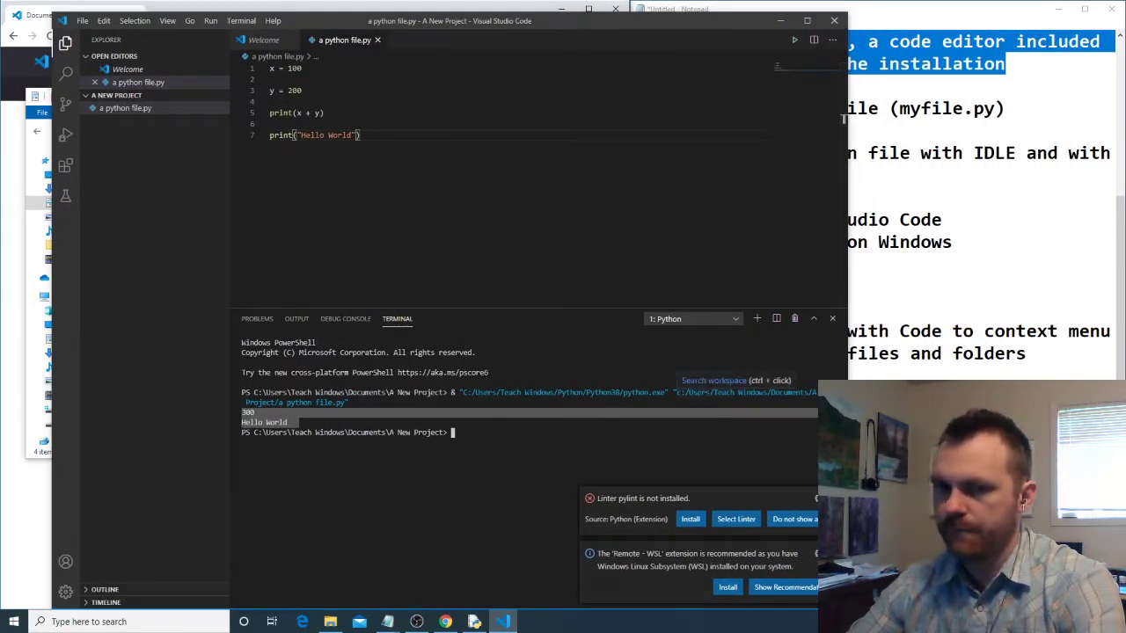
click(363, 511)
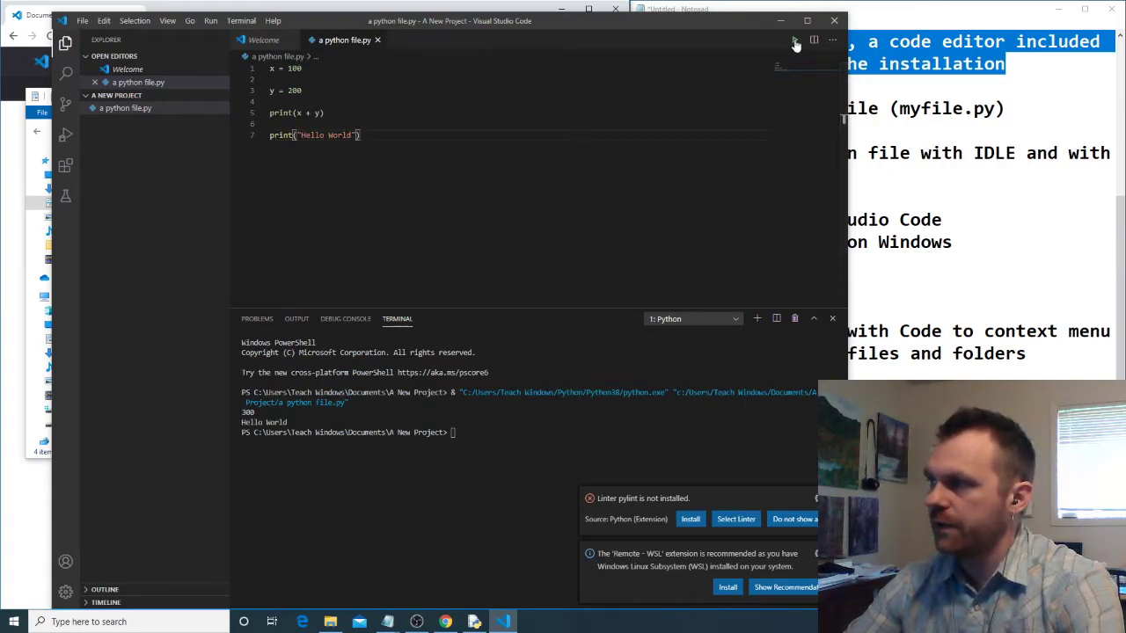
click(209, 22)
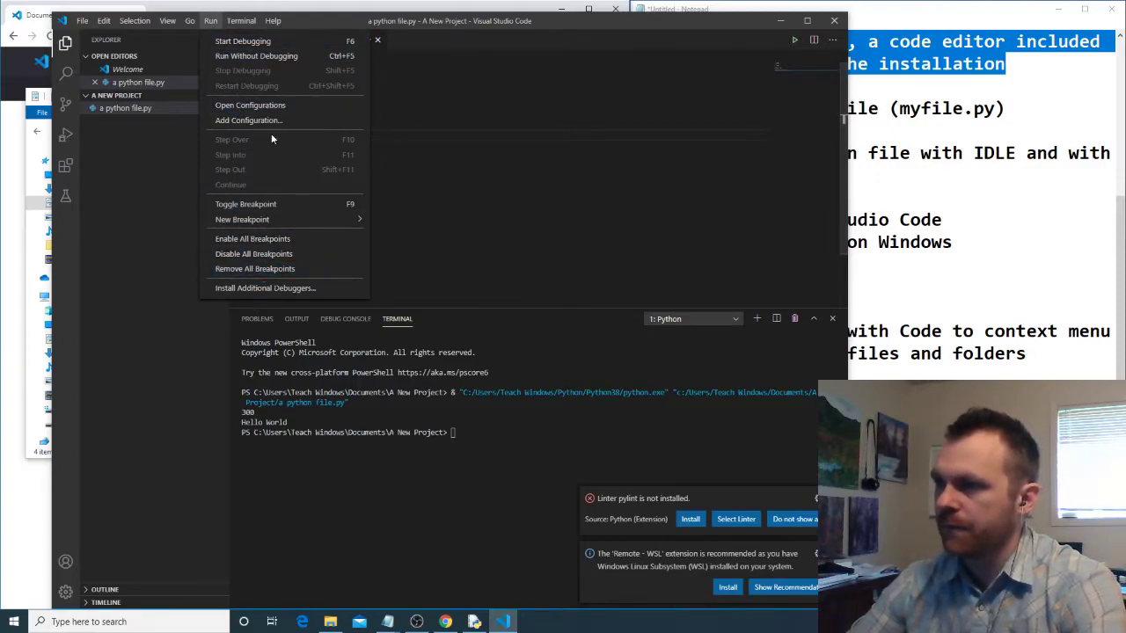
click(574, 185)
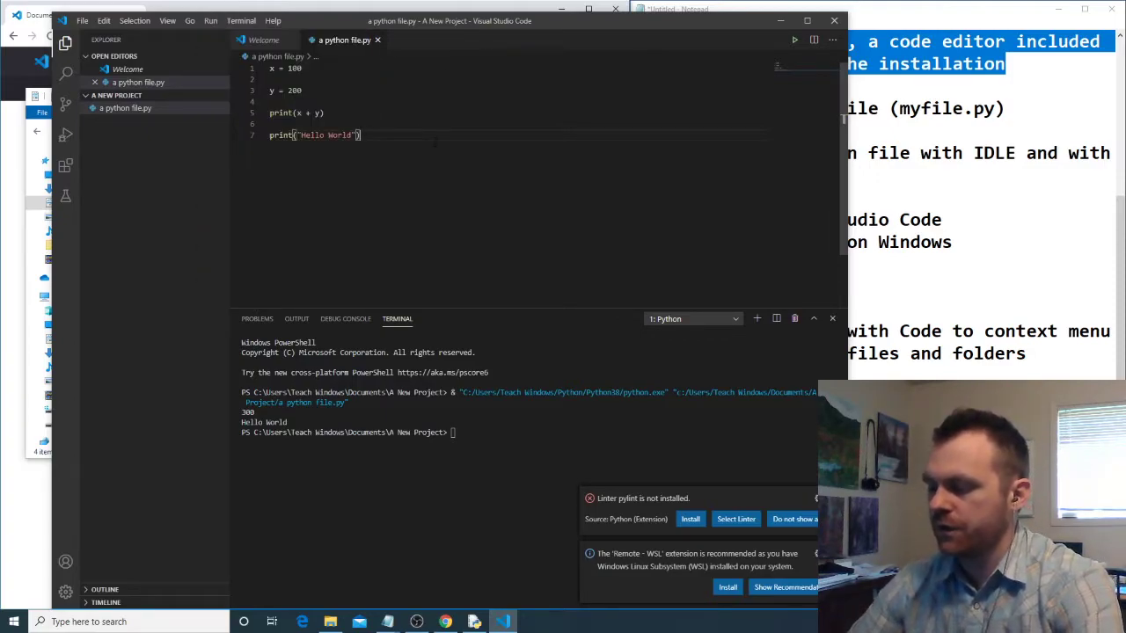
- Open the Keyboard Shortcuts editor and search its keybindings for "run file in terminal"
key(ctrl+shift+p)
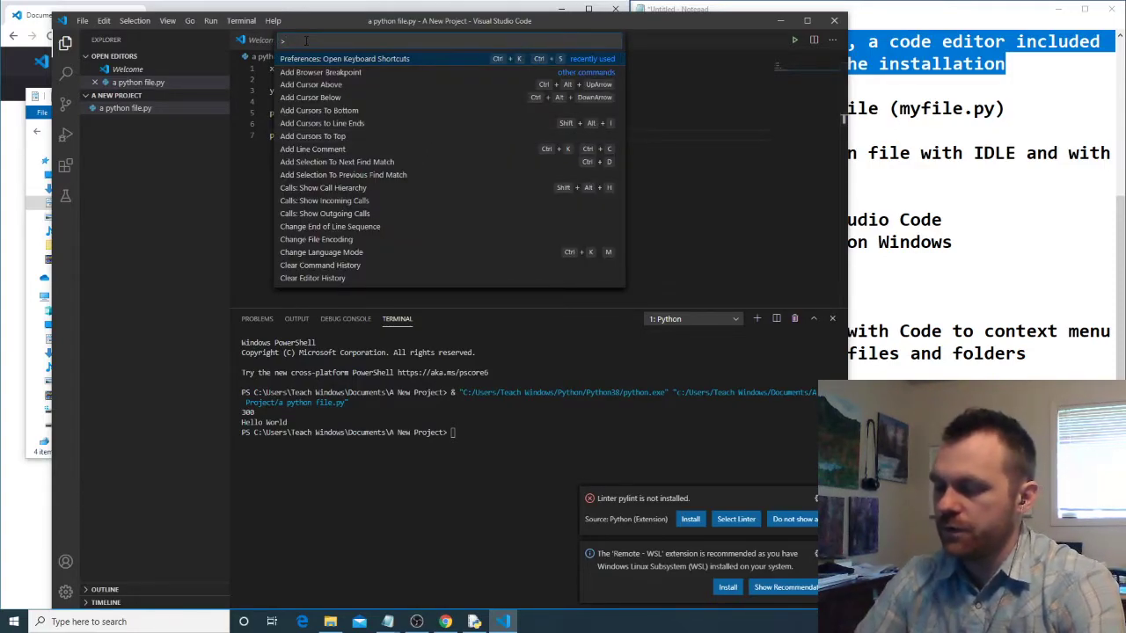
text(keyb)
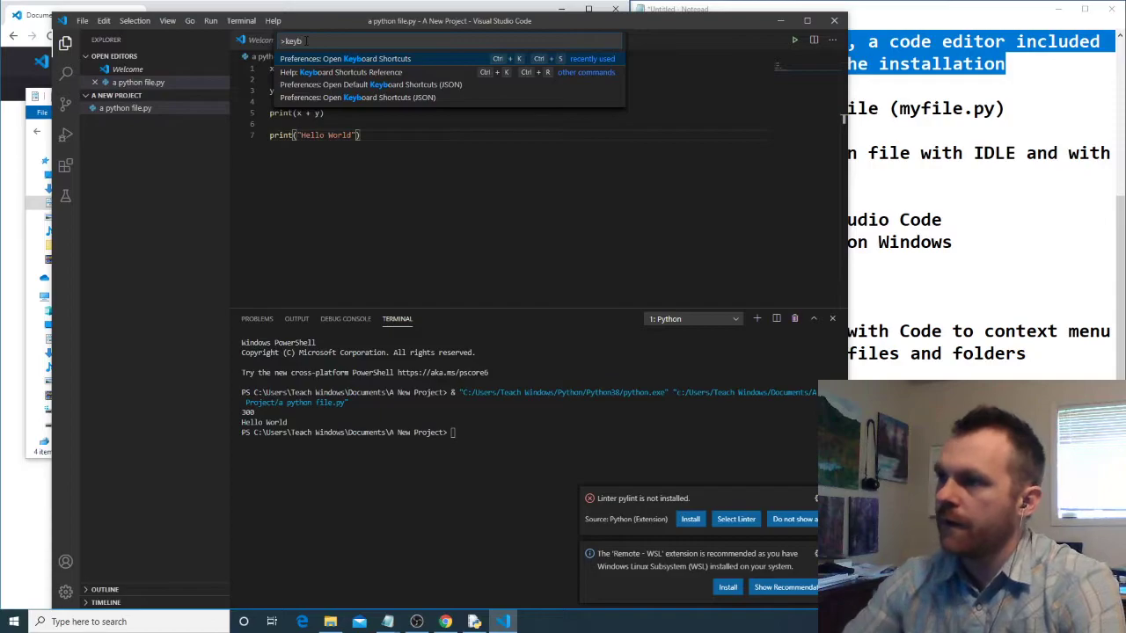
click(331, 59)
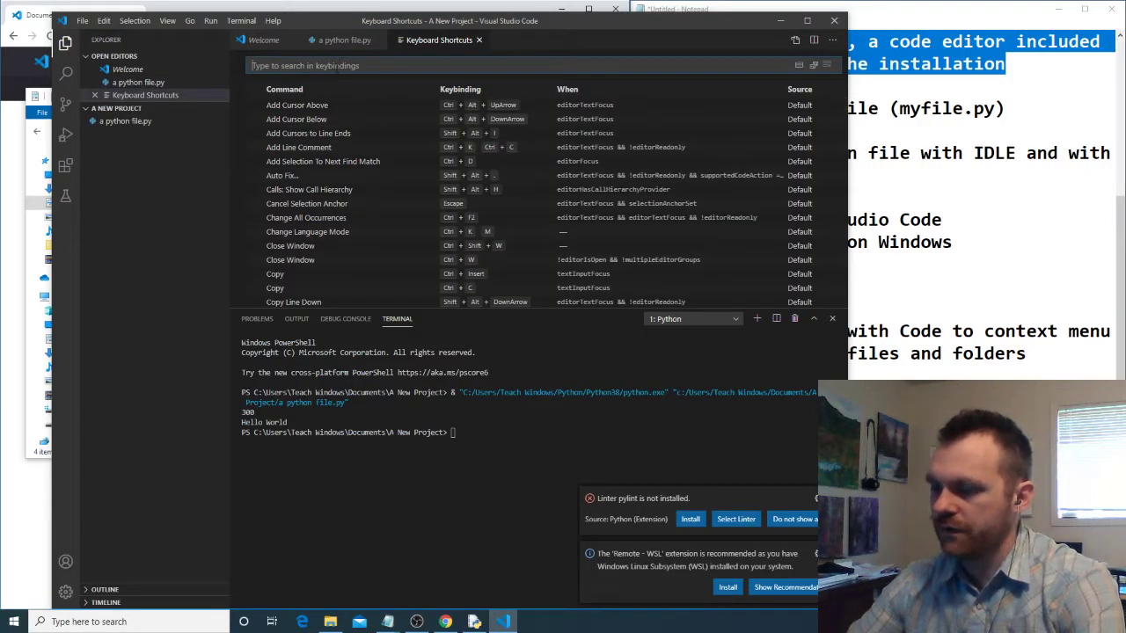
text(run file in)
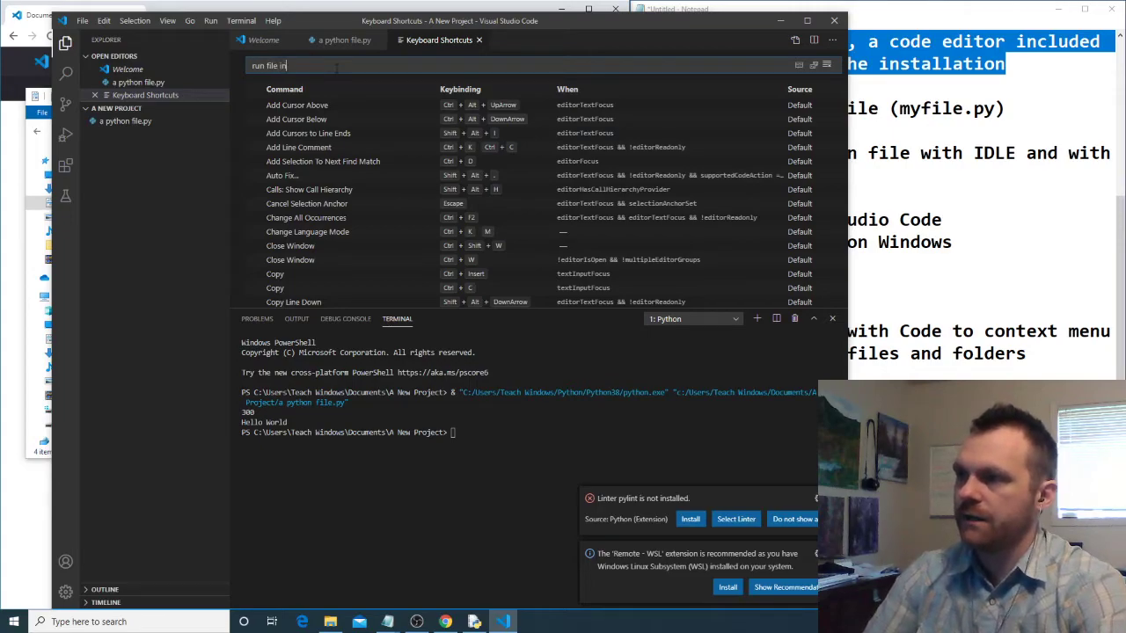
text( terminal)
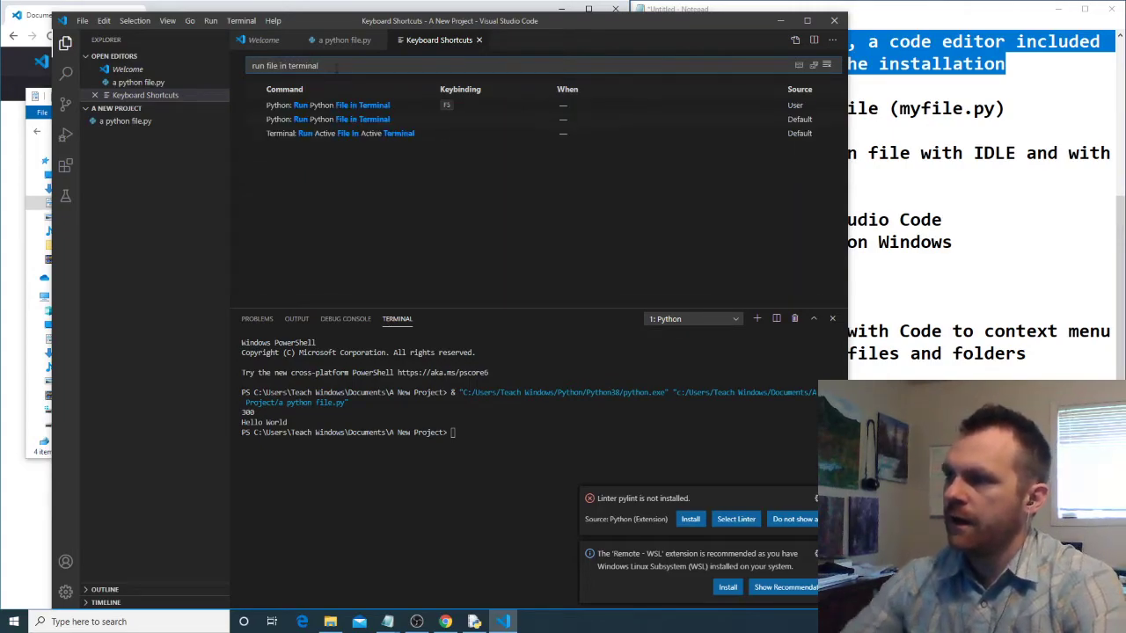
- Assign the F5 keybinding to the Python: Run Python File in Terminal command
double_click(455, 104)
key(F5)
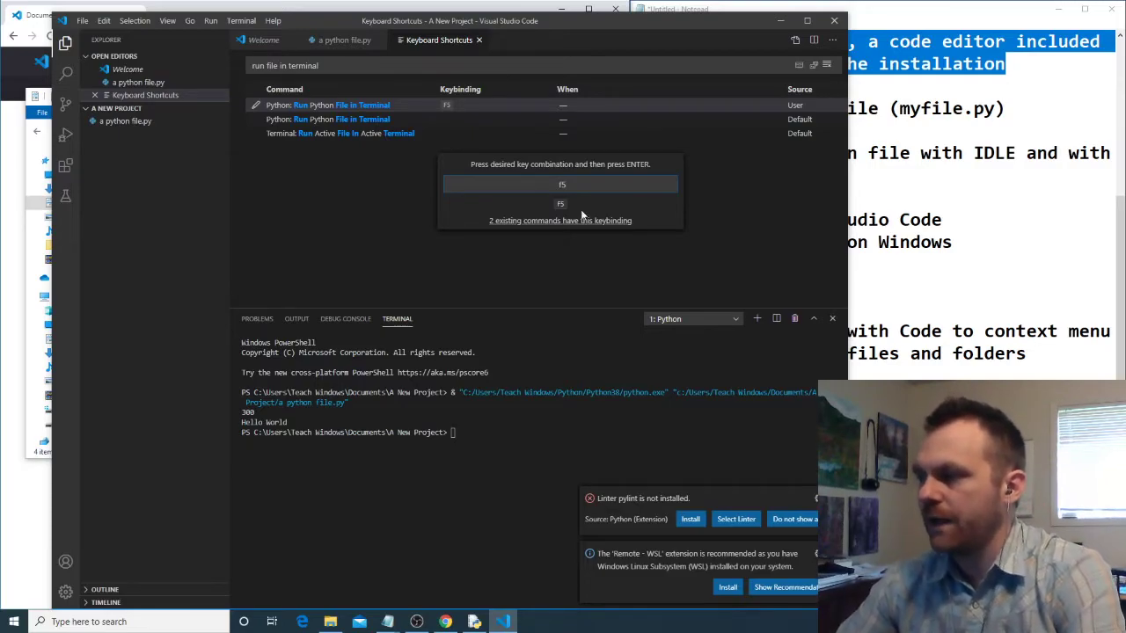
key(Return)
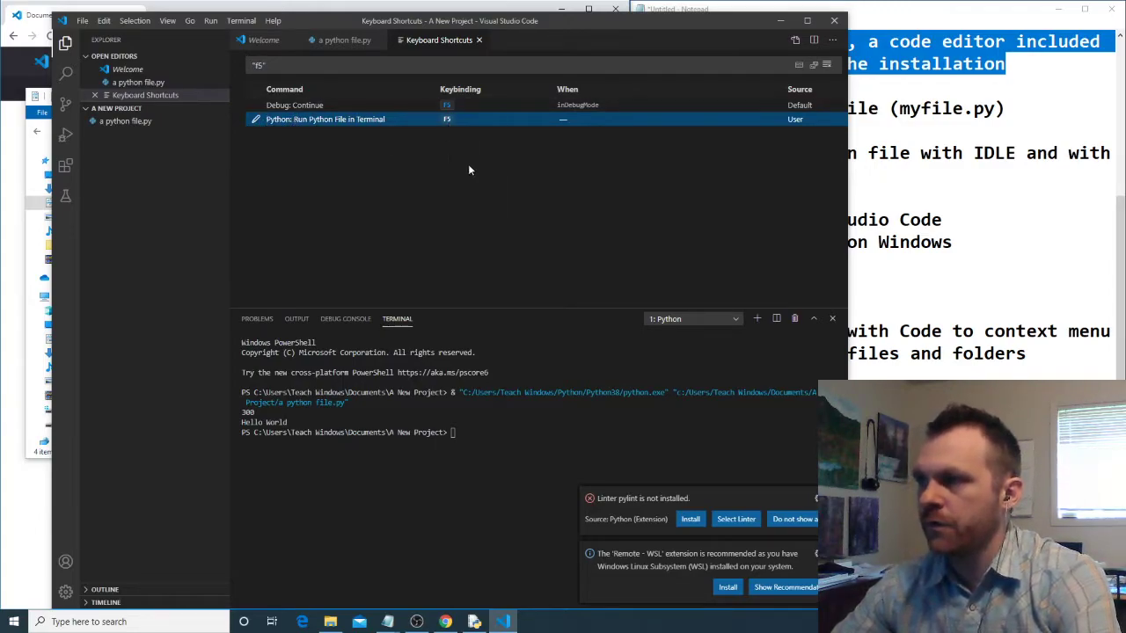
- Close the Keyboard Shortcuts editor, rerun a python file.py with its assigned shortcut and highlight the new output
click(479, 41)
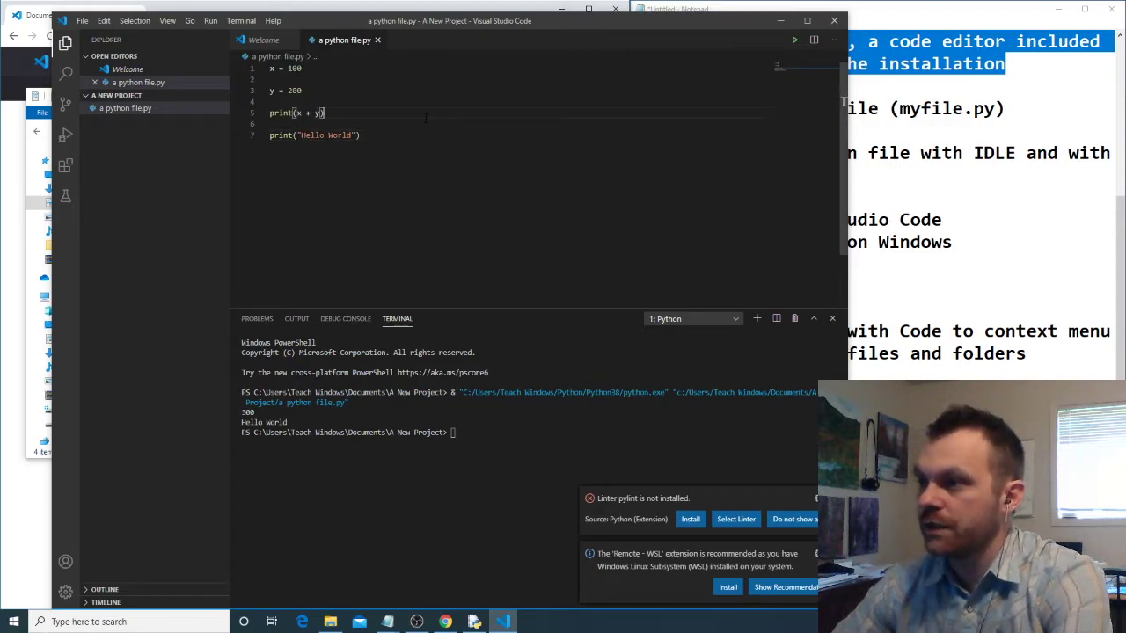
key(F5)
drag(299, 462, 235, 461)
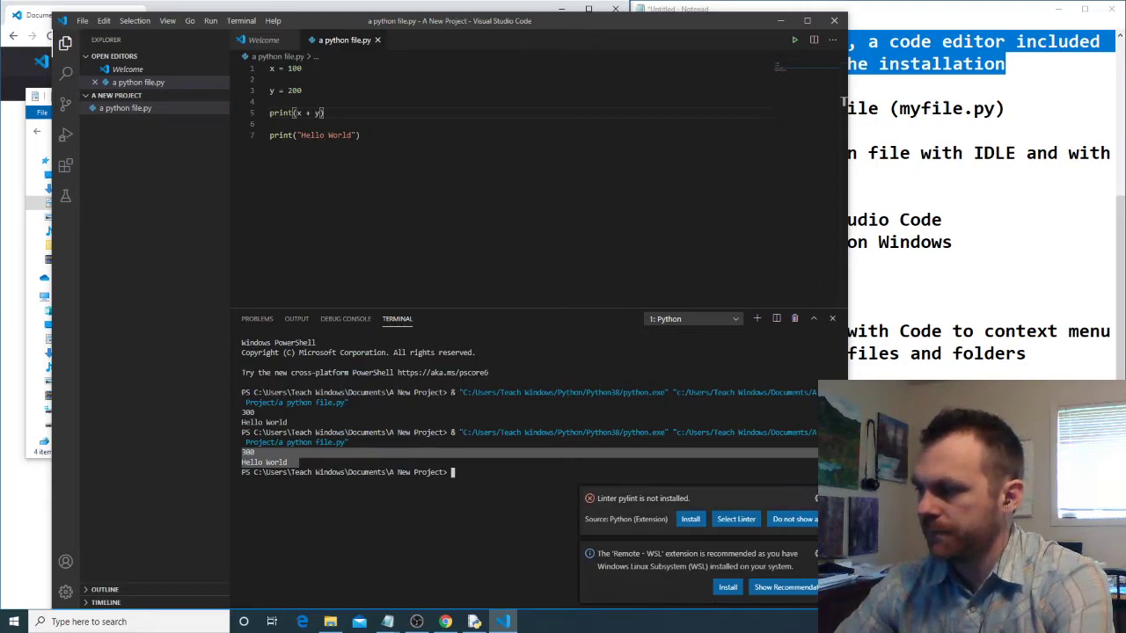
- Dismiss the pylint linter and Remote - WSL notifications and return to the end of the Hello World print line
click(831, 499)
click(831, 553)
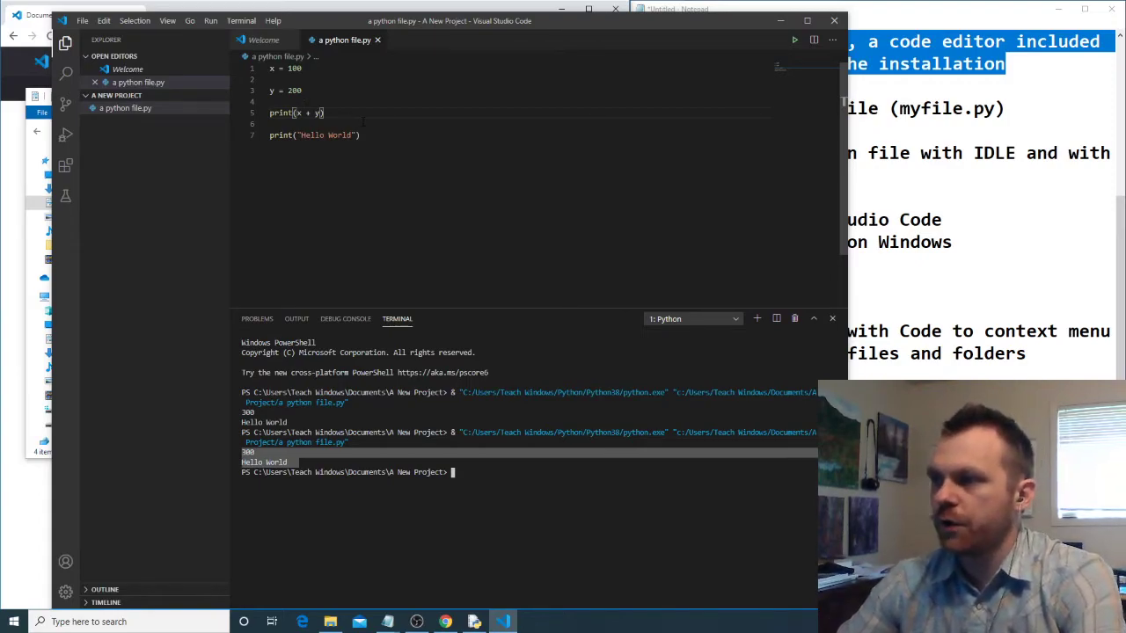
click(410, 133)
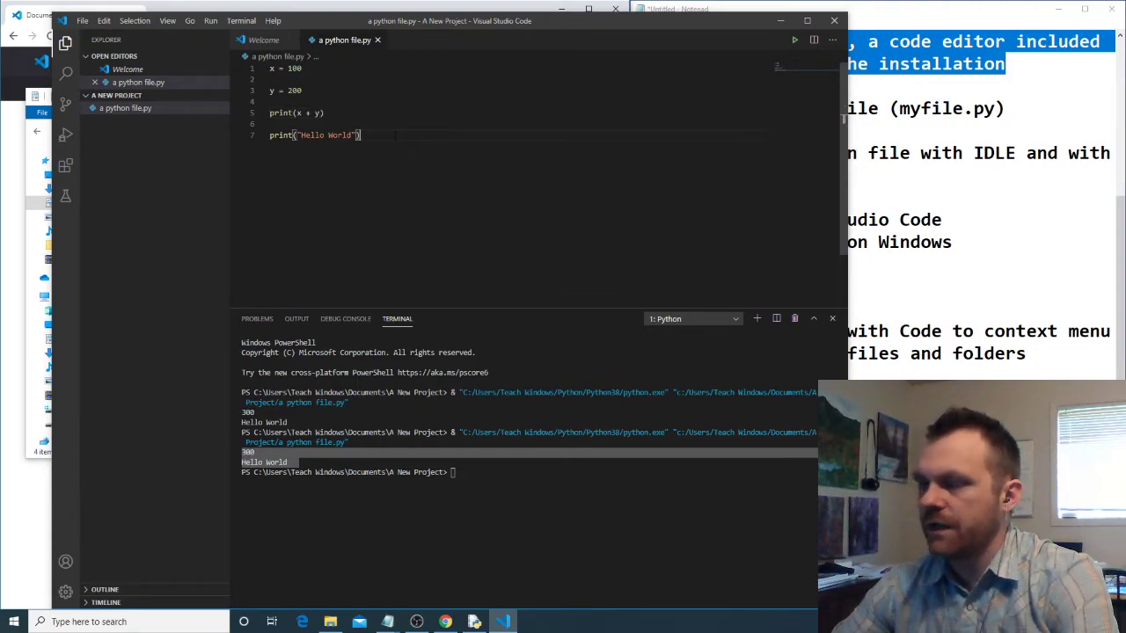